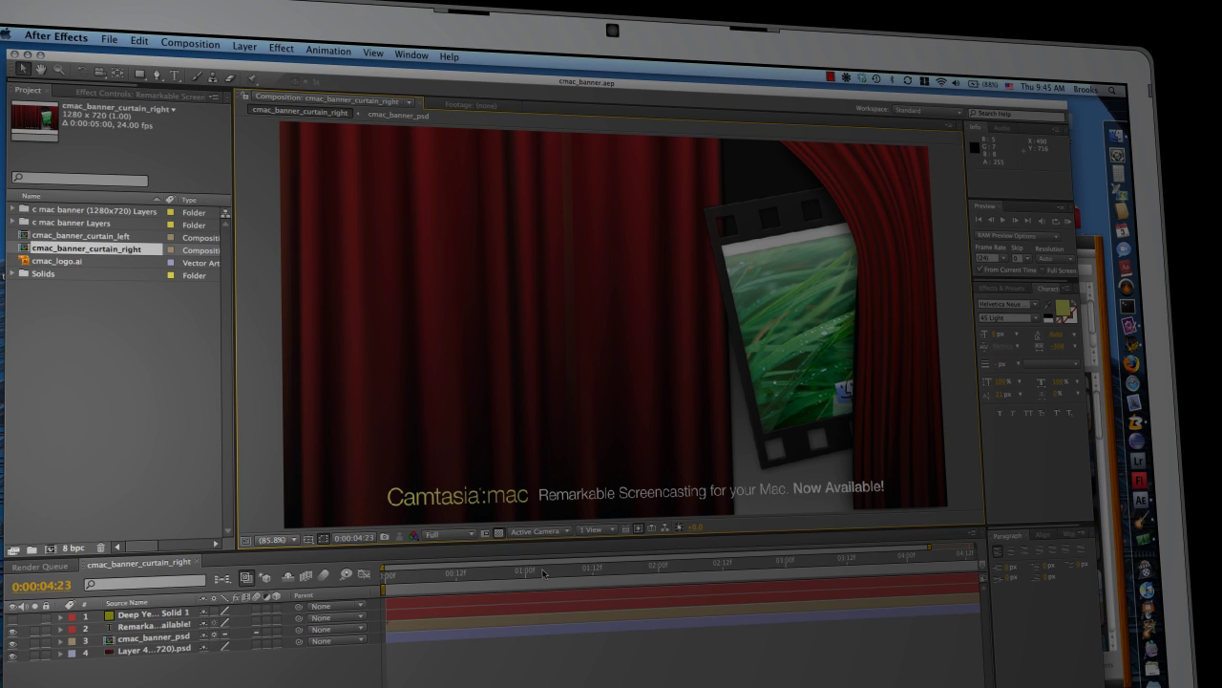
Move the playhead to 0:00:02:15, where the curtain reveals the film strip
left_click(472, 576)
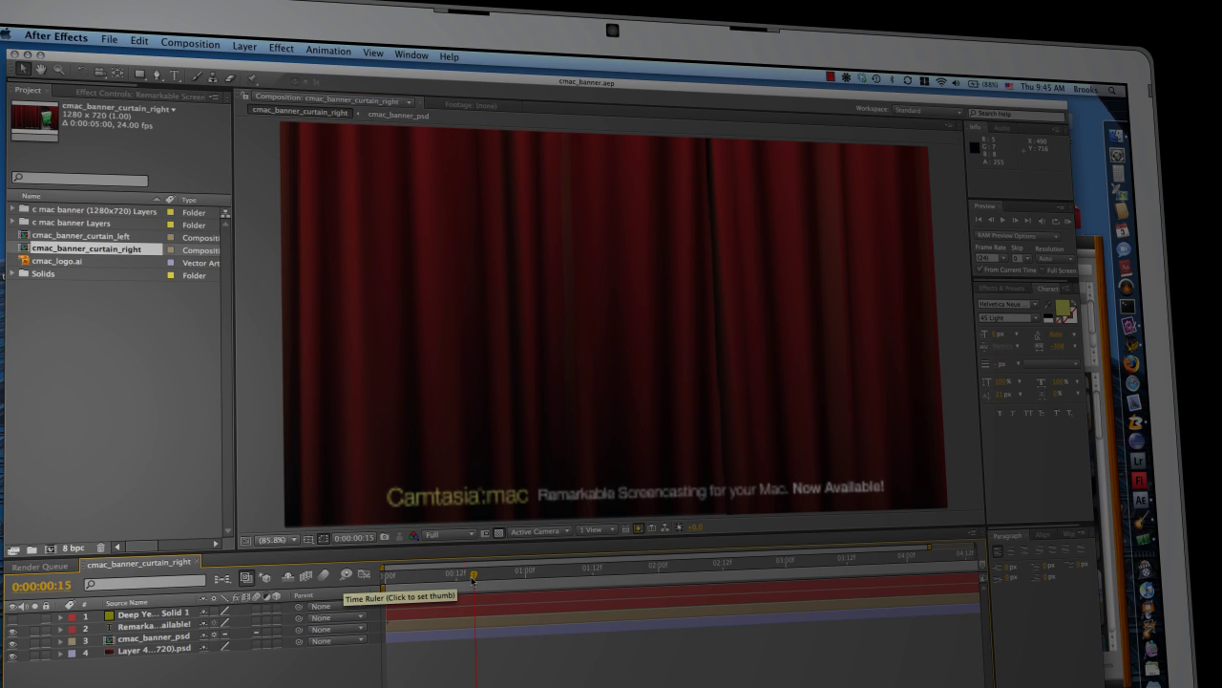
left_click_drag(741, 577, 701, 573)
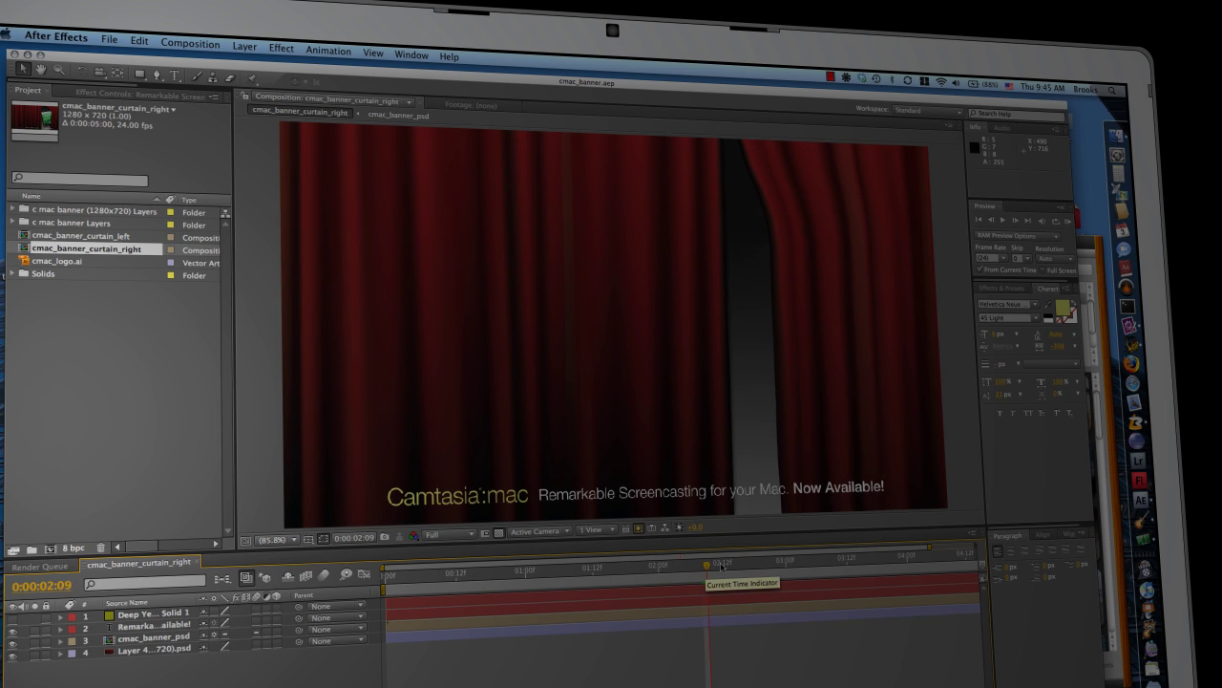
left_click_drag(722, 570, 738, 570)
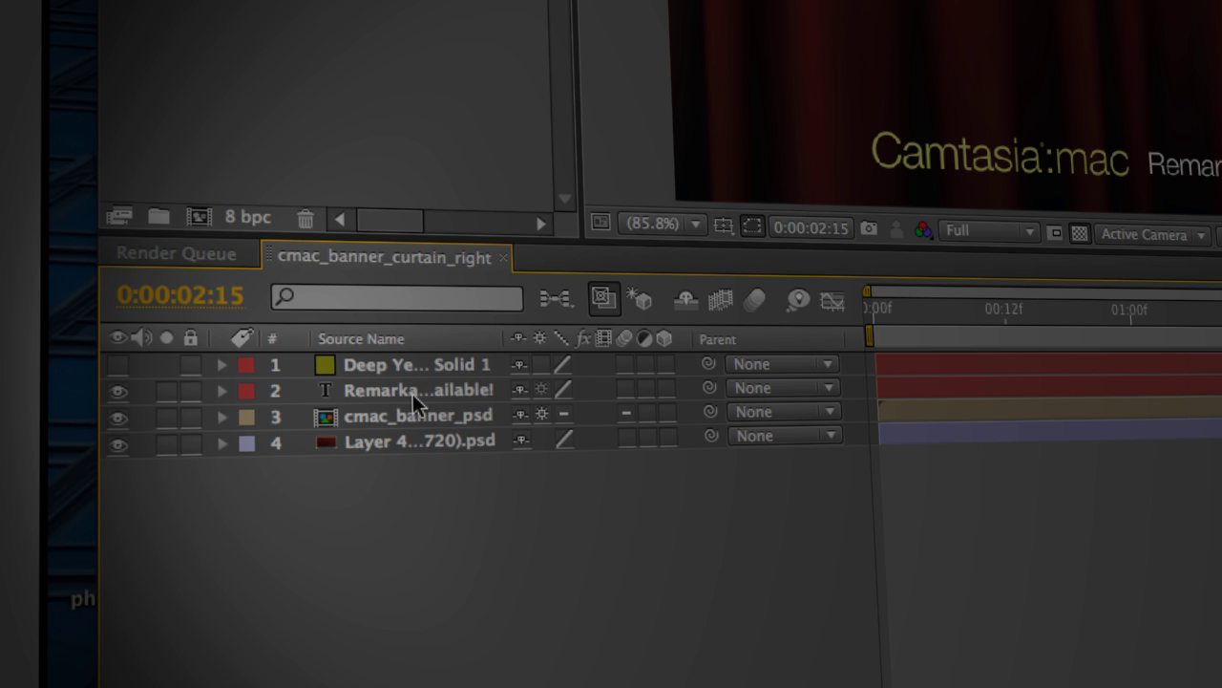
Select the caption text layer, choose the Pen tool, and set viewer magnification to 50%
left_click(412, 394)
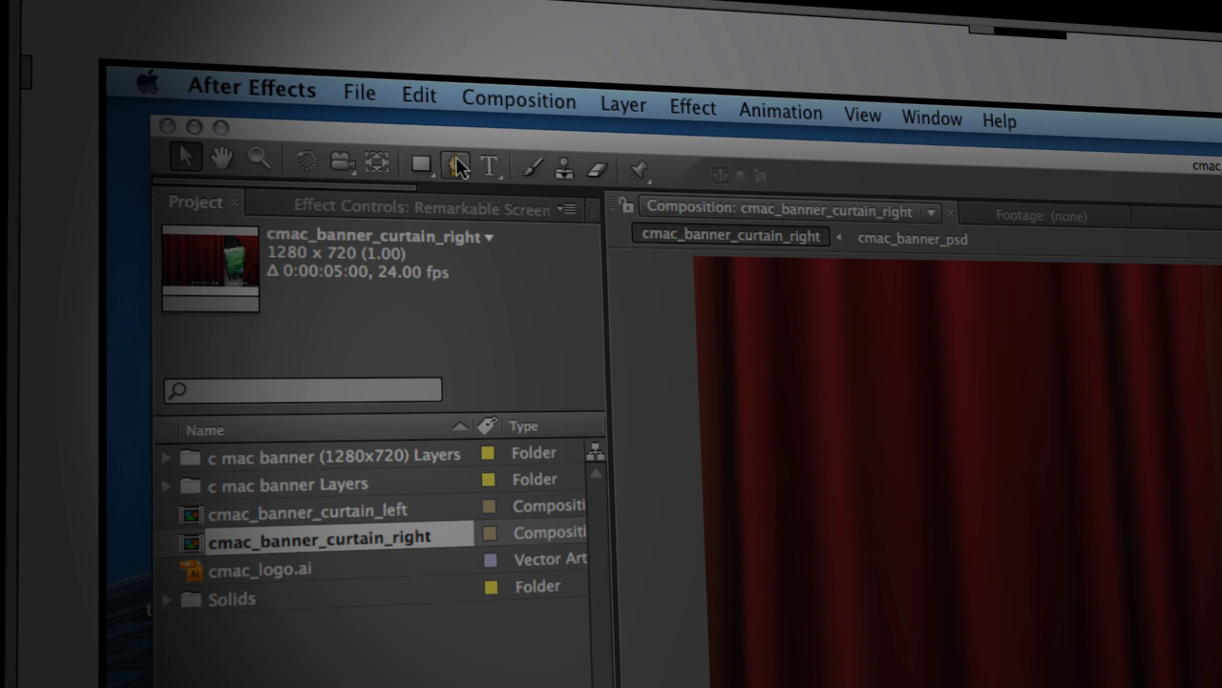
left_click(457, 168)
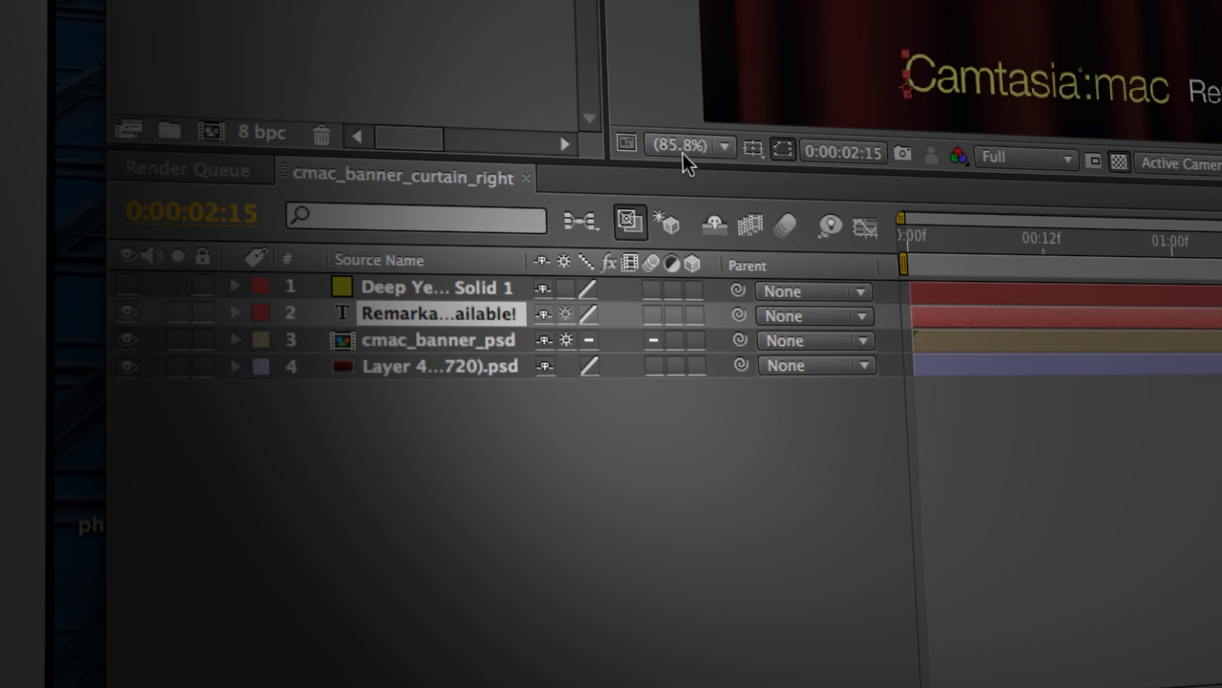
left_click(682, 148)
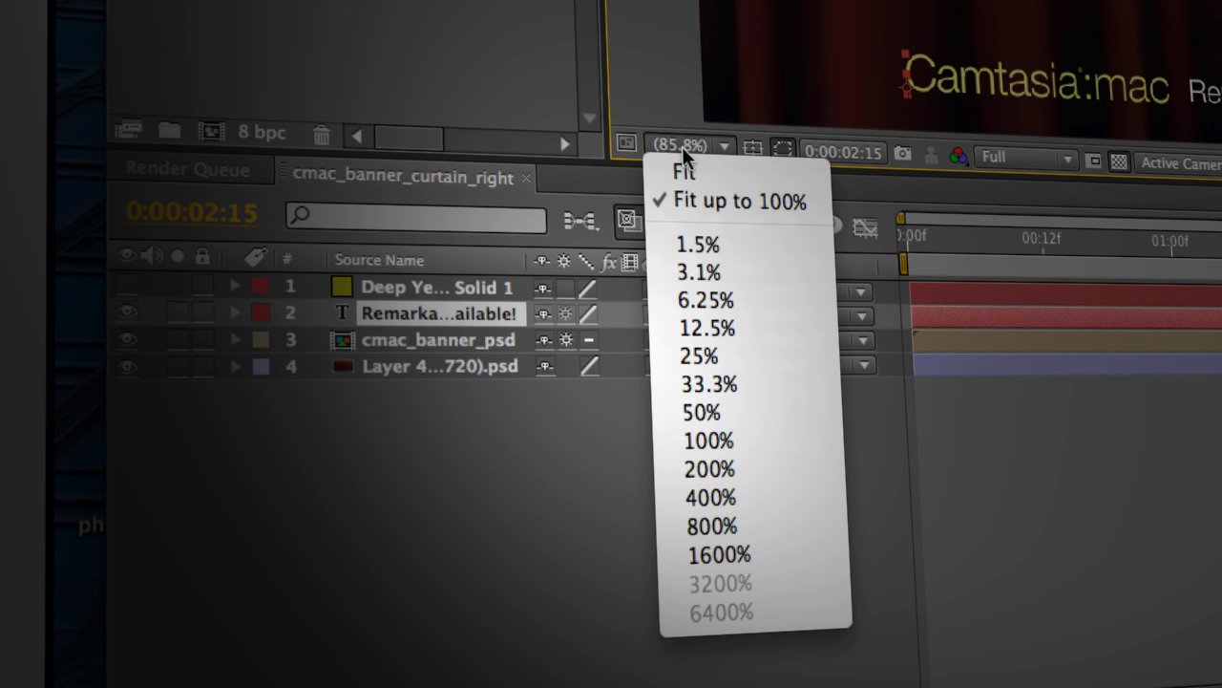
left_click(733, 413)
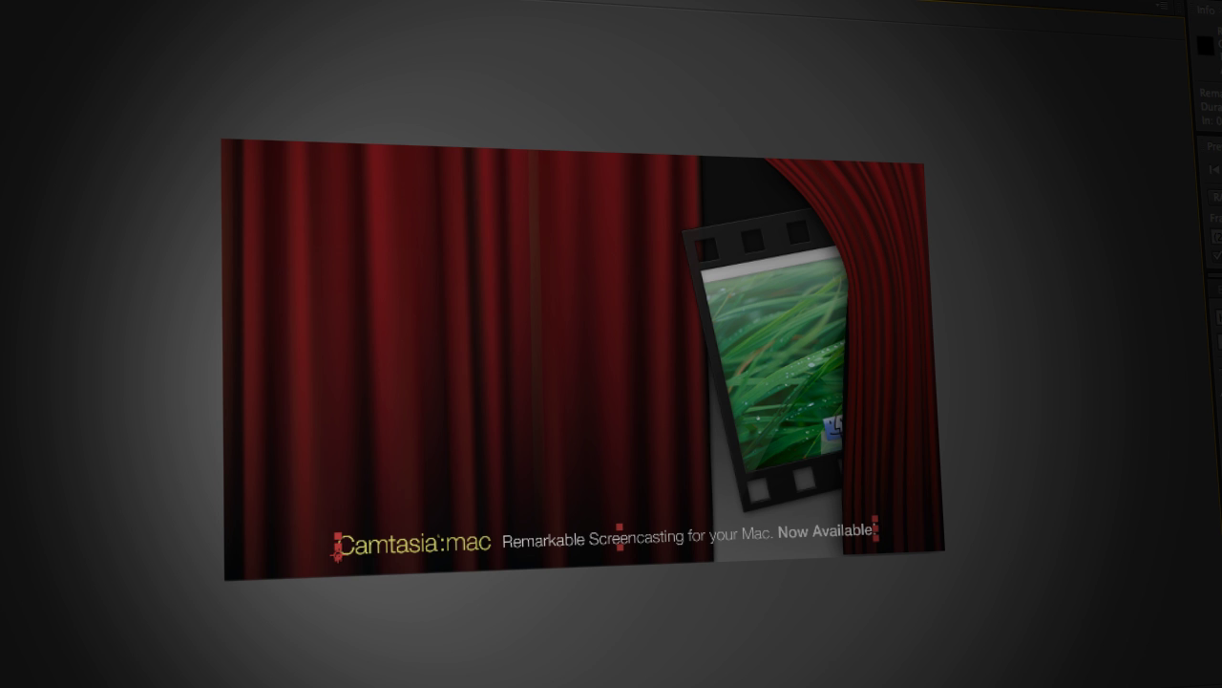
Start the mask path off the top-left and draw the first loop over the left curtain
left_click(163, 133)
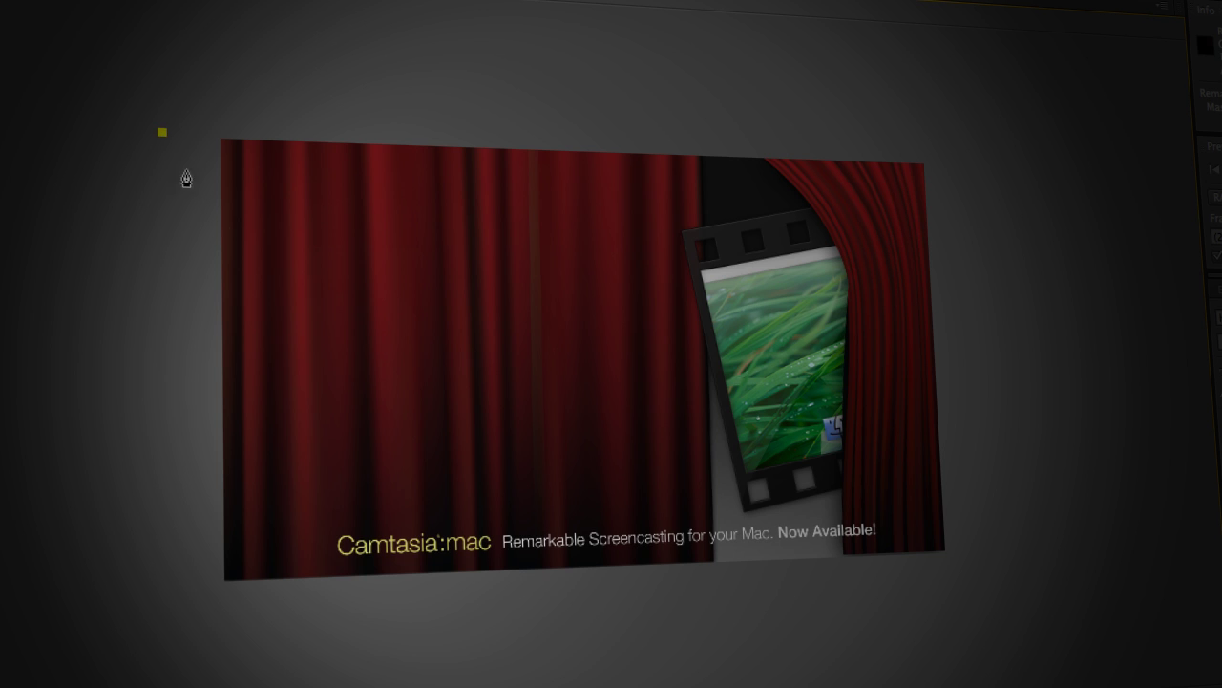
left_click(281, 302)
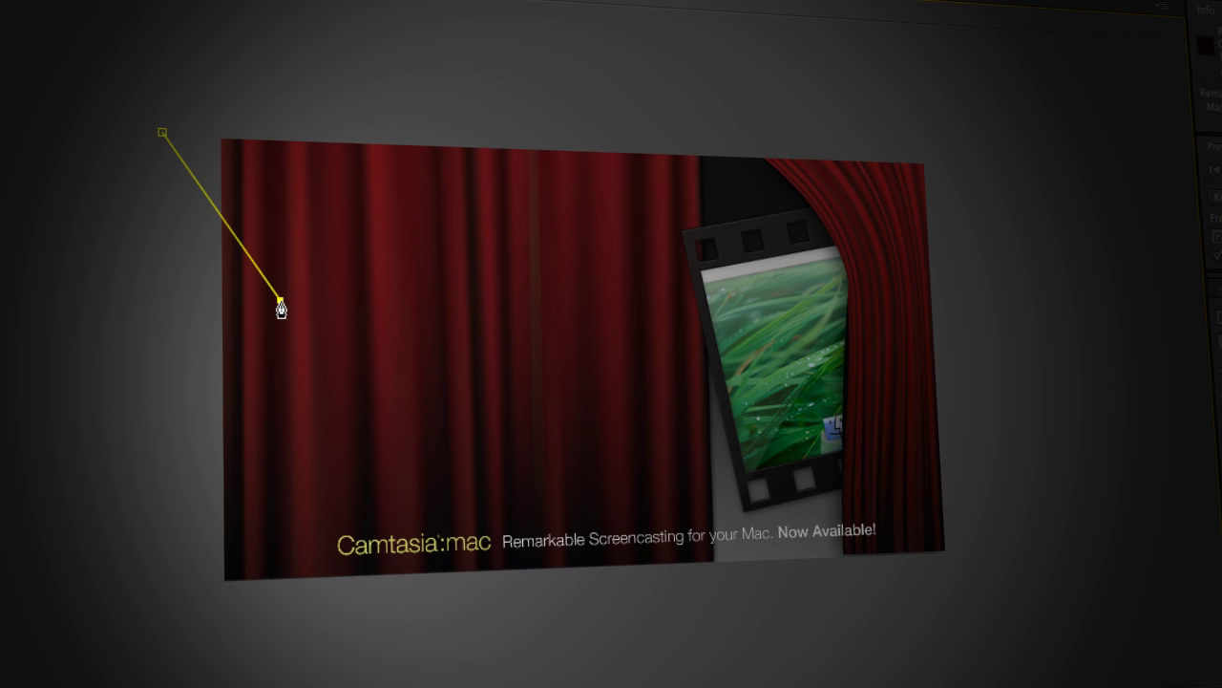
left_click(432, 335)
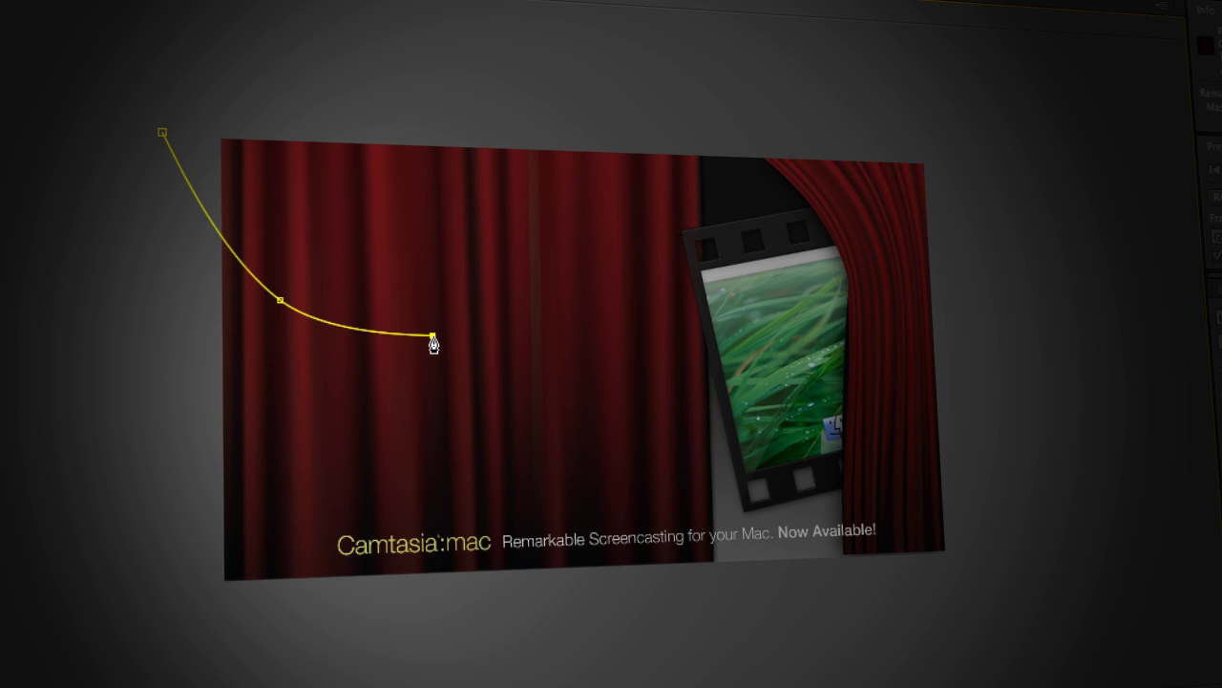
left_click(491, 283)
left_click(439, 211)
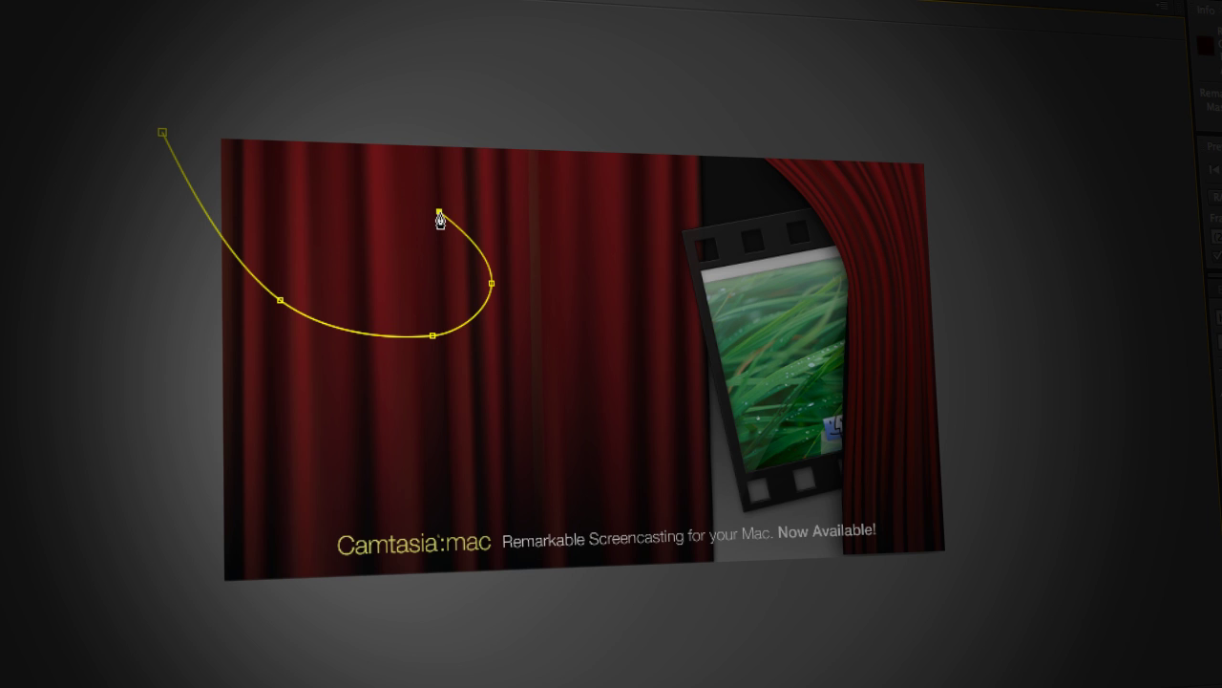
left_click(389, 219)
left_click(378, 287)
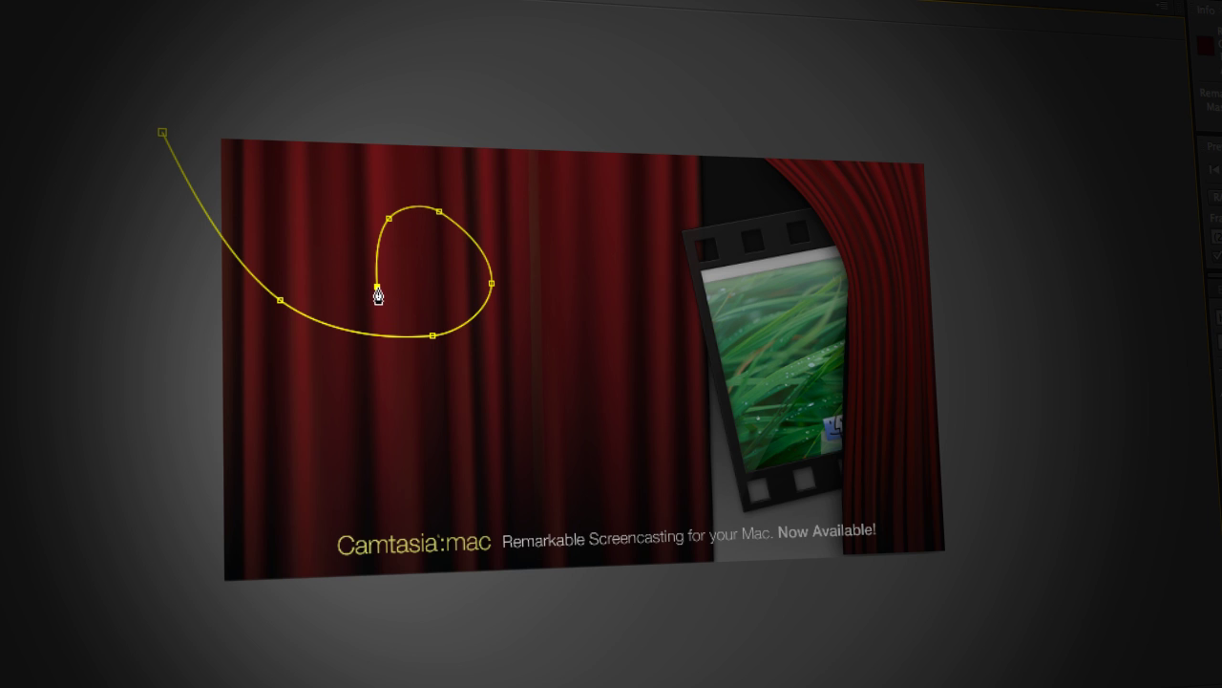
left_click(430, 388)
Extend the path right and draw a second loop beside the film strip
left_click(583, 377)
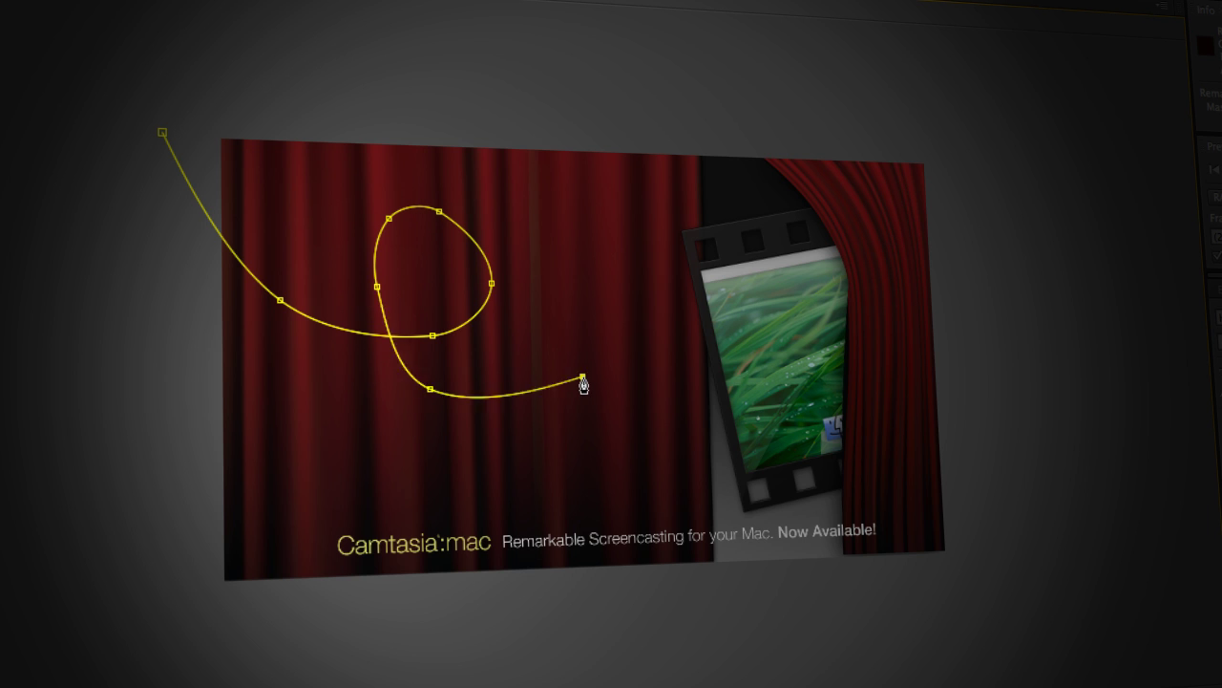
left_click(691, 301)
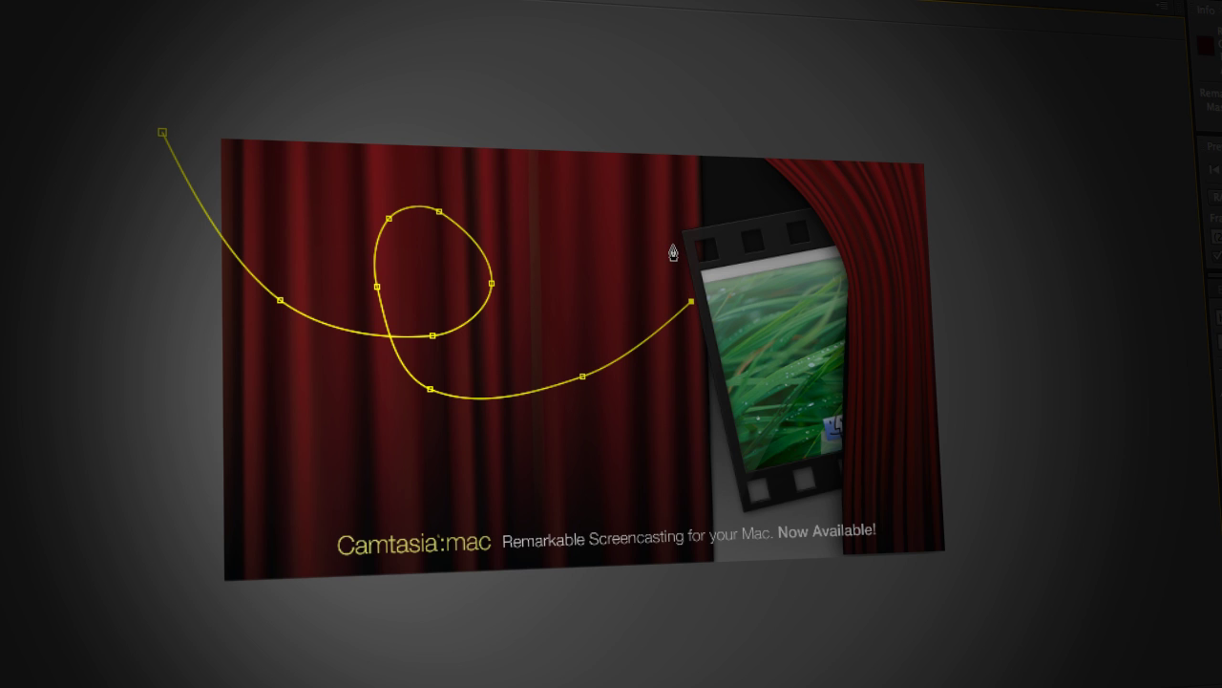
left_click(673, 244)
left_click(603, 220)
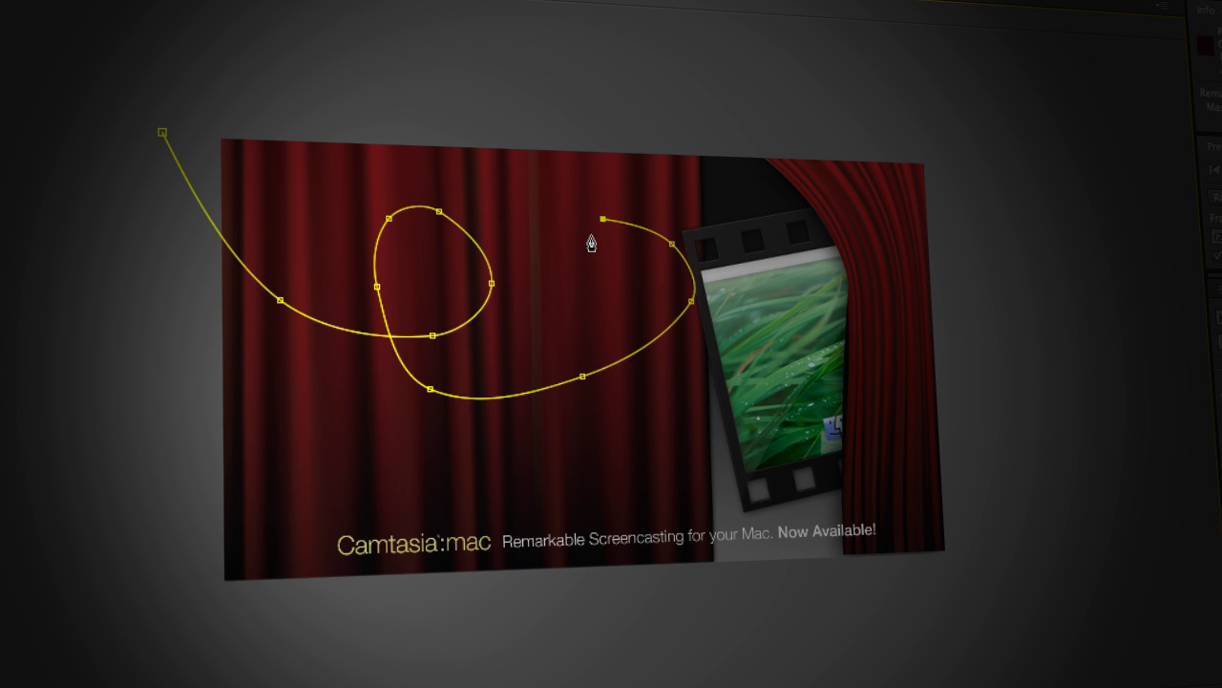
left_click(590, 234)
left_click(596, 276)
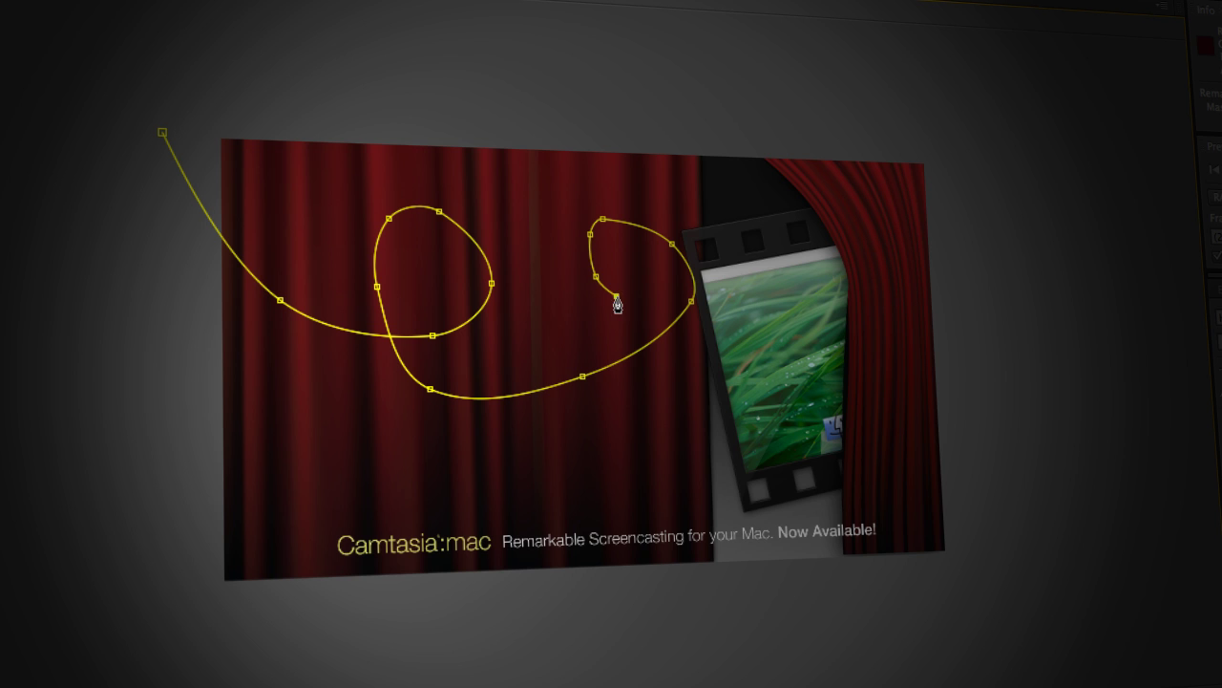
left_click(616, 296)
Run the path across the film strip, back left, and along the caption to just after Available!
left_click(768, 368)
left_click(833, 440)
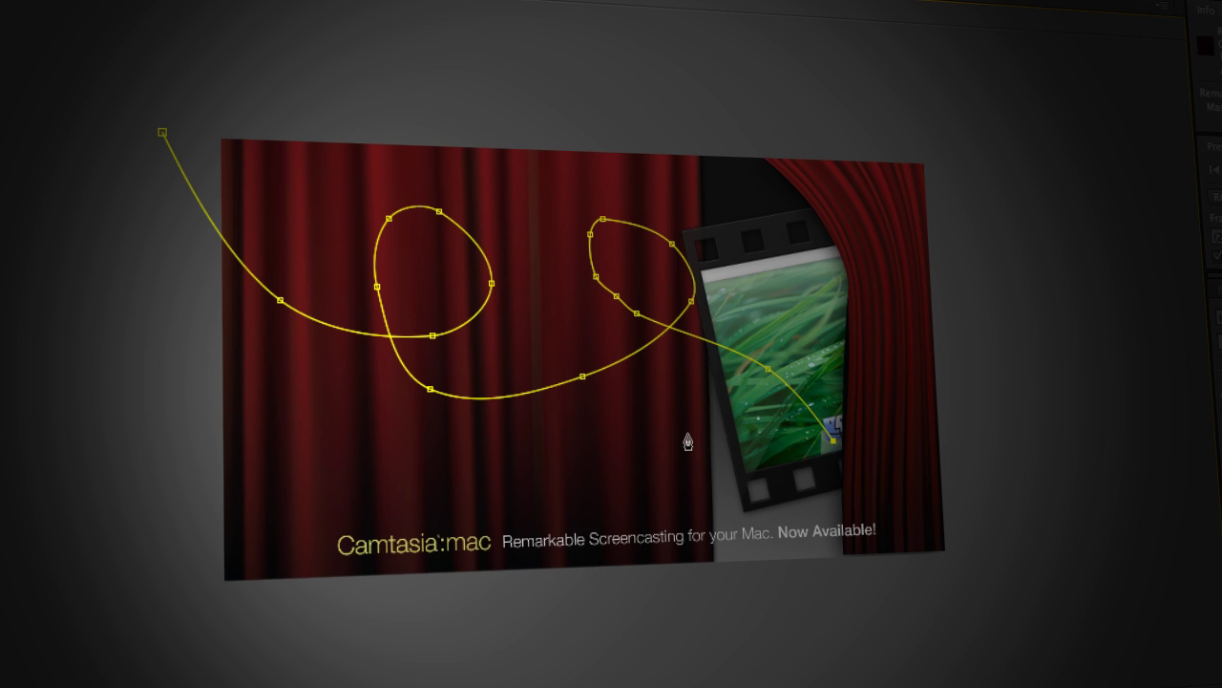
left_click(630, 463)
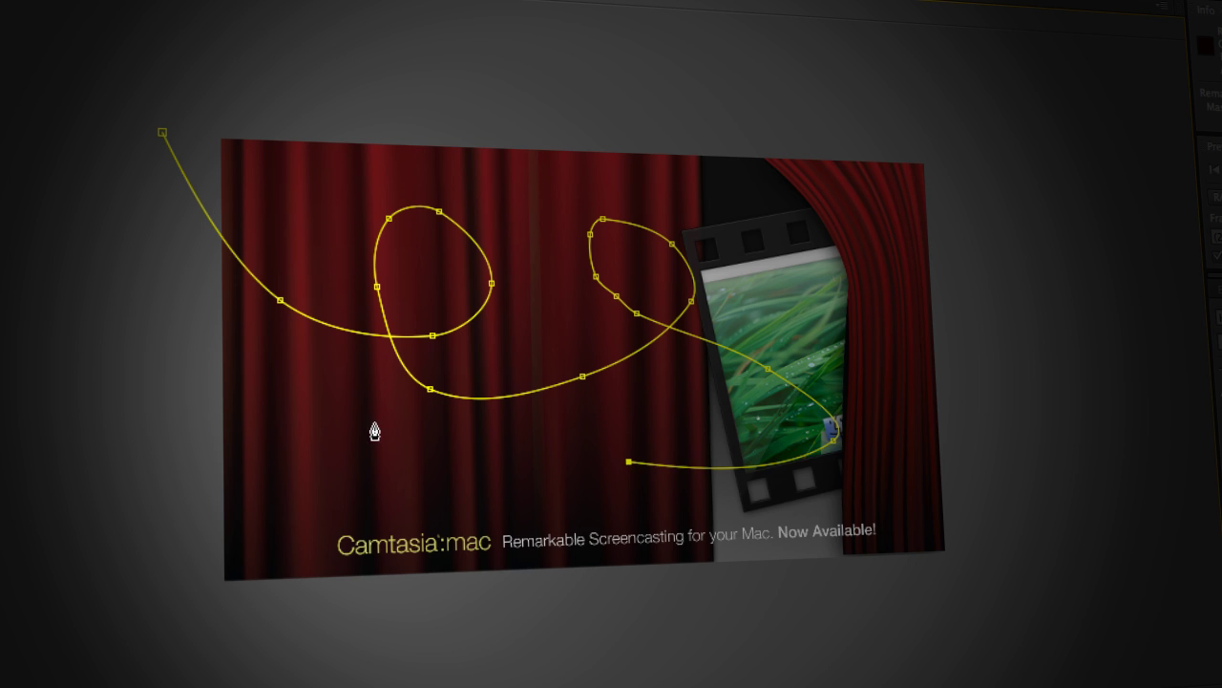
left_click(291, 429)
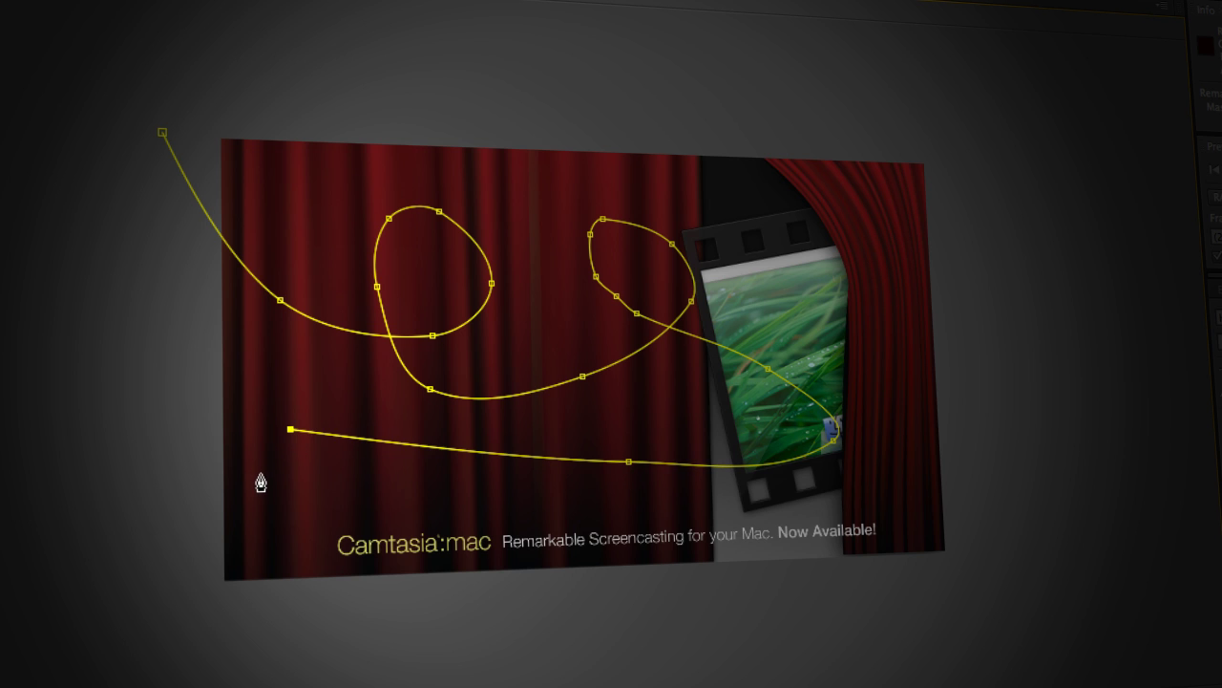
left_click_drag(249, 494, 257, 541)
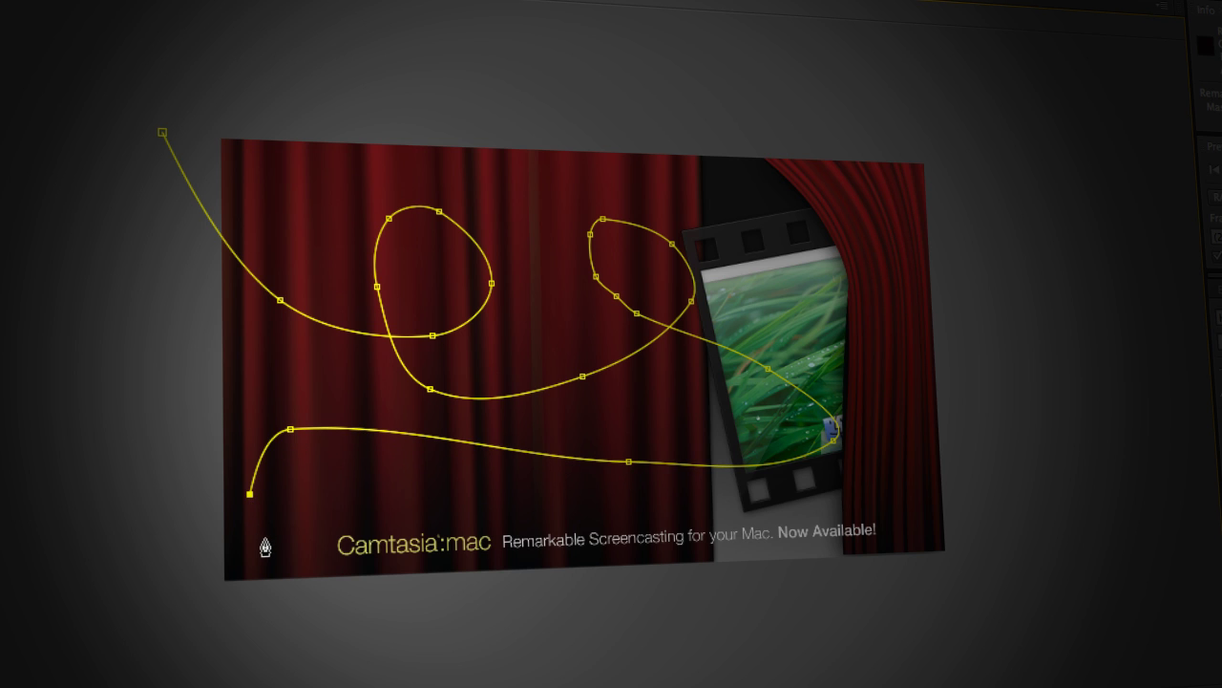
left_click(266, 542)
left_click(290, 544)
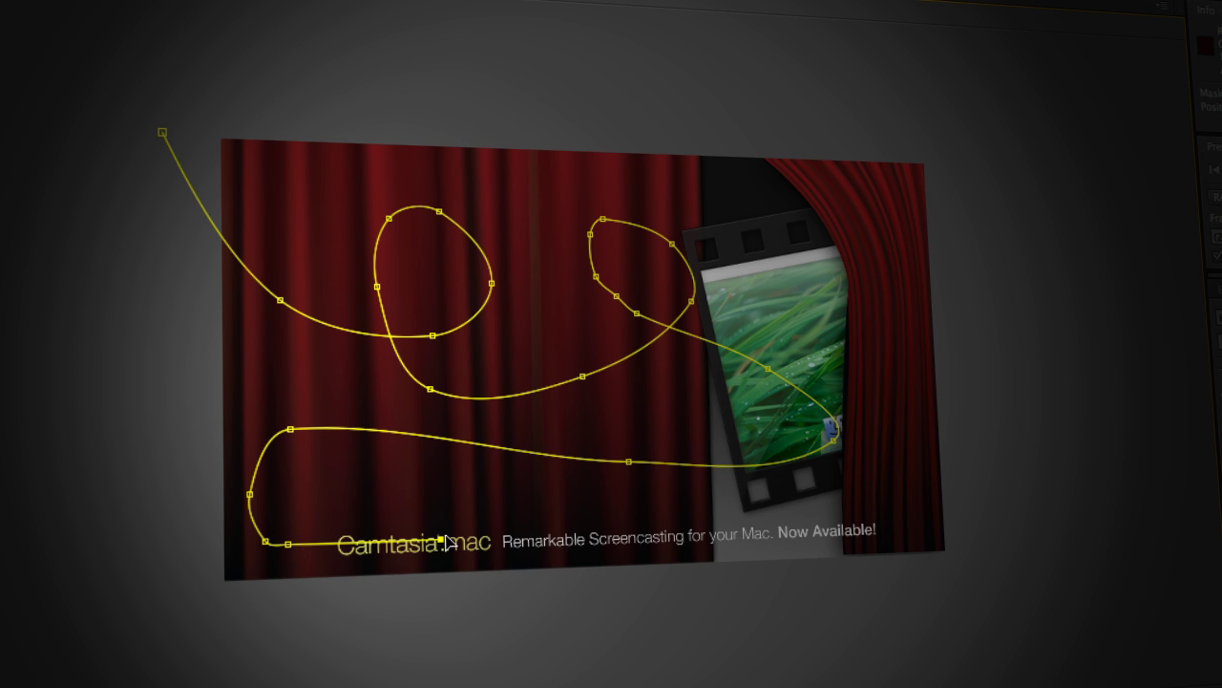
left_click(732, 528)
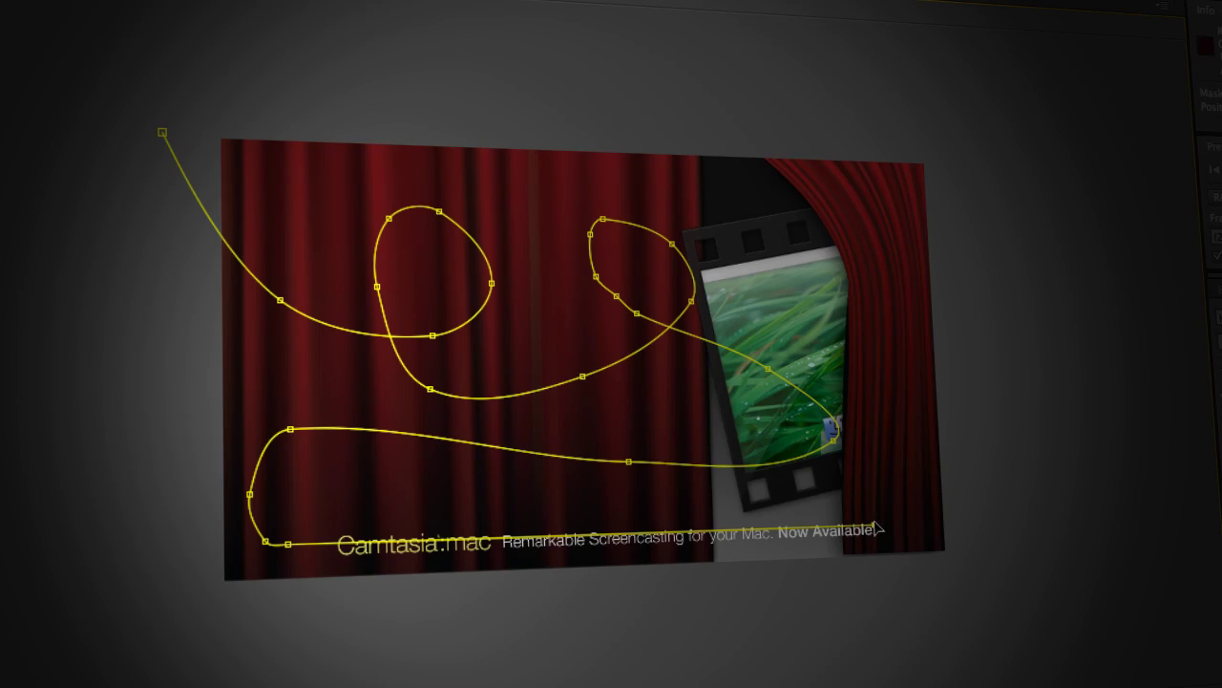
left_click(875, 525)
Drag vertices on both loops, widening the first loop's top and adjusting the second
left_click_drag(379, 291, 365, 292)
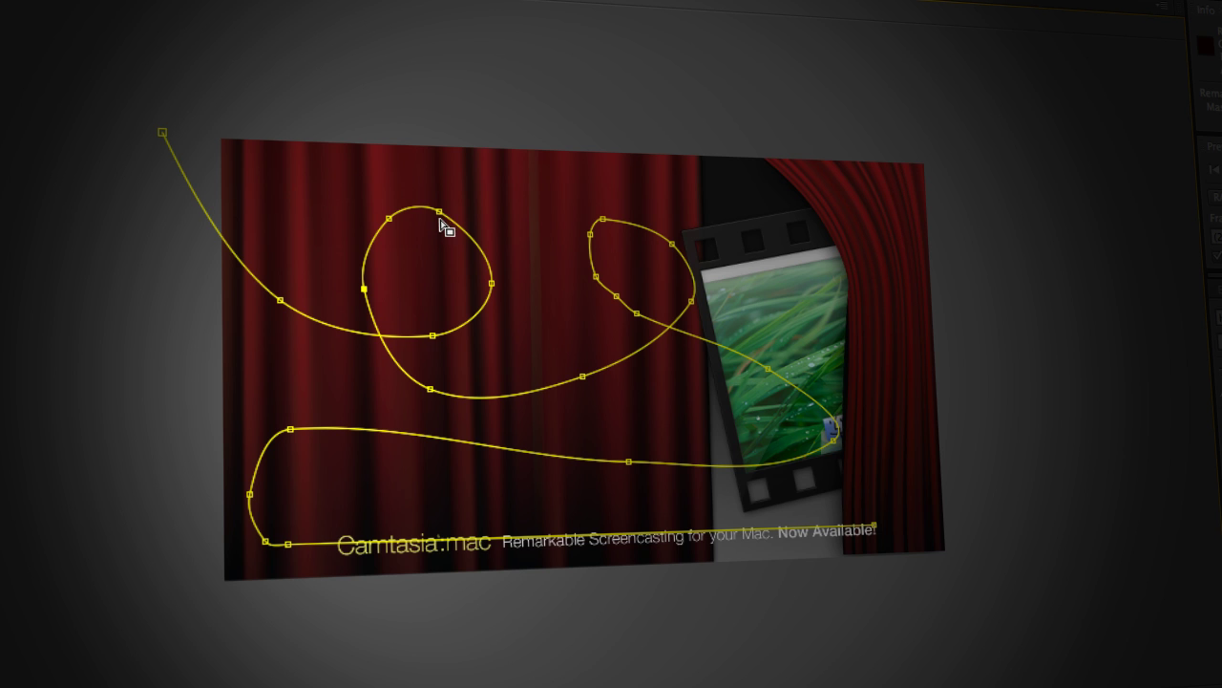
left_click_drag(440, 219, 458, 217)
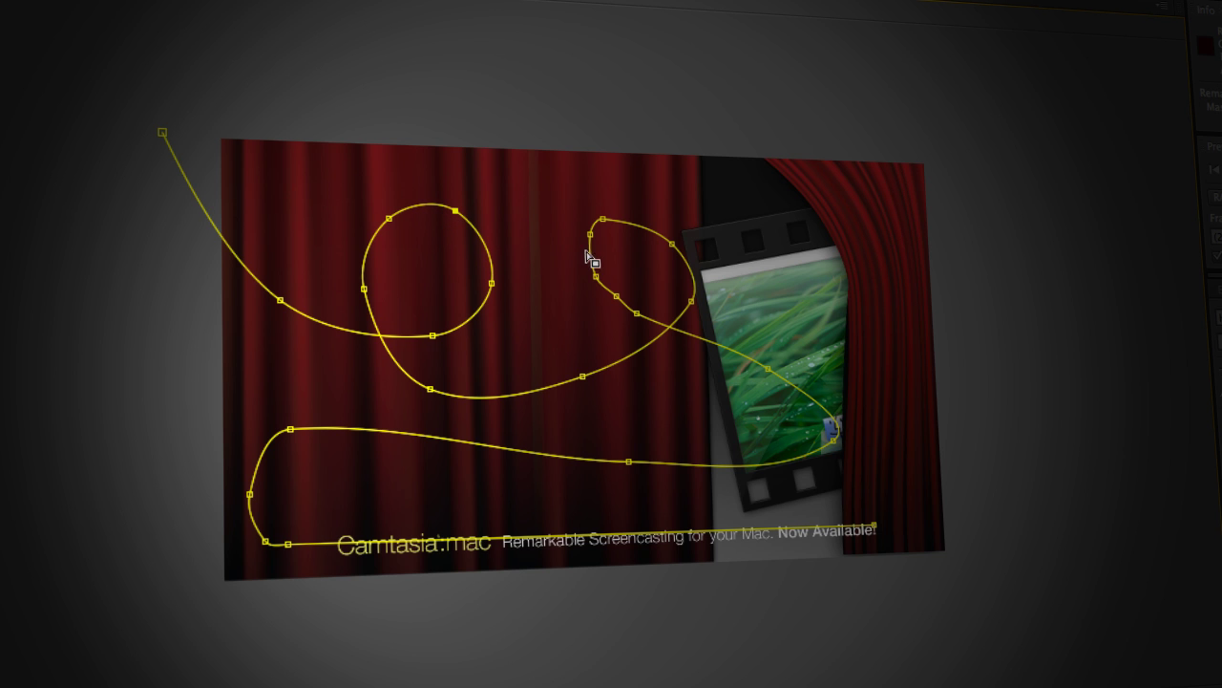
left_click_drag(619, 302, 607, 303)
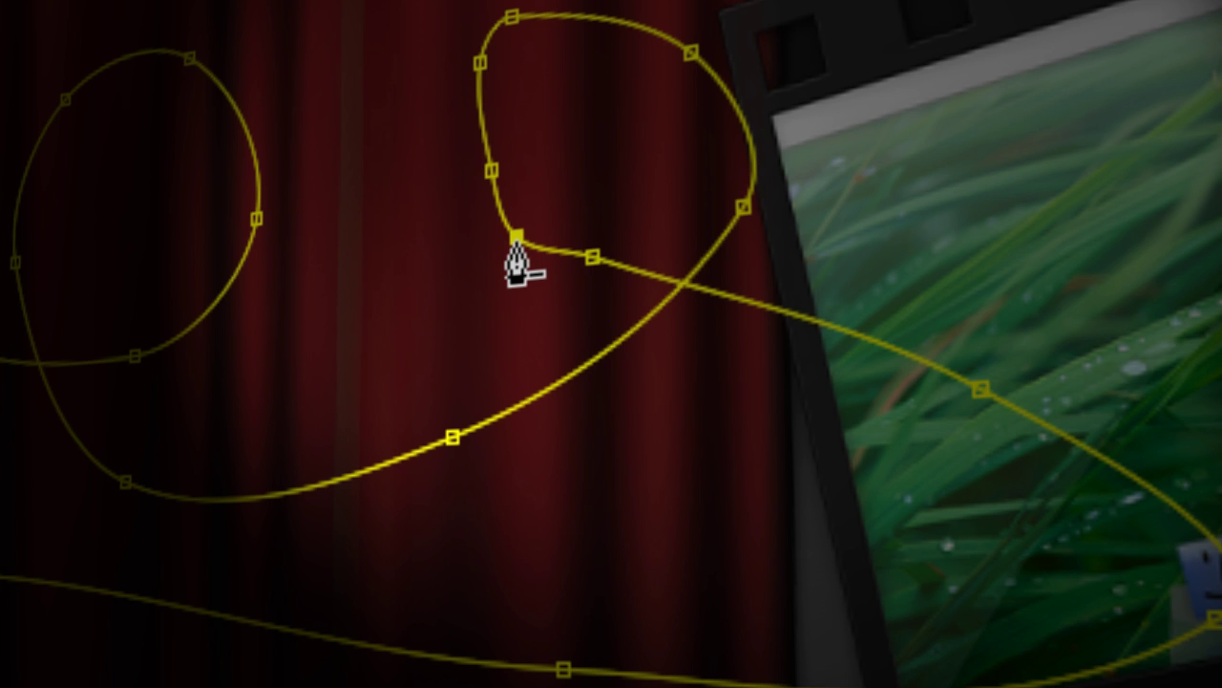
Delete extra anchor points and add a new one on the upper loop's left side
left_click(516, 236)
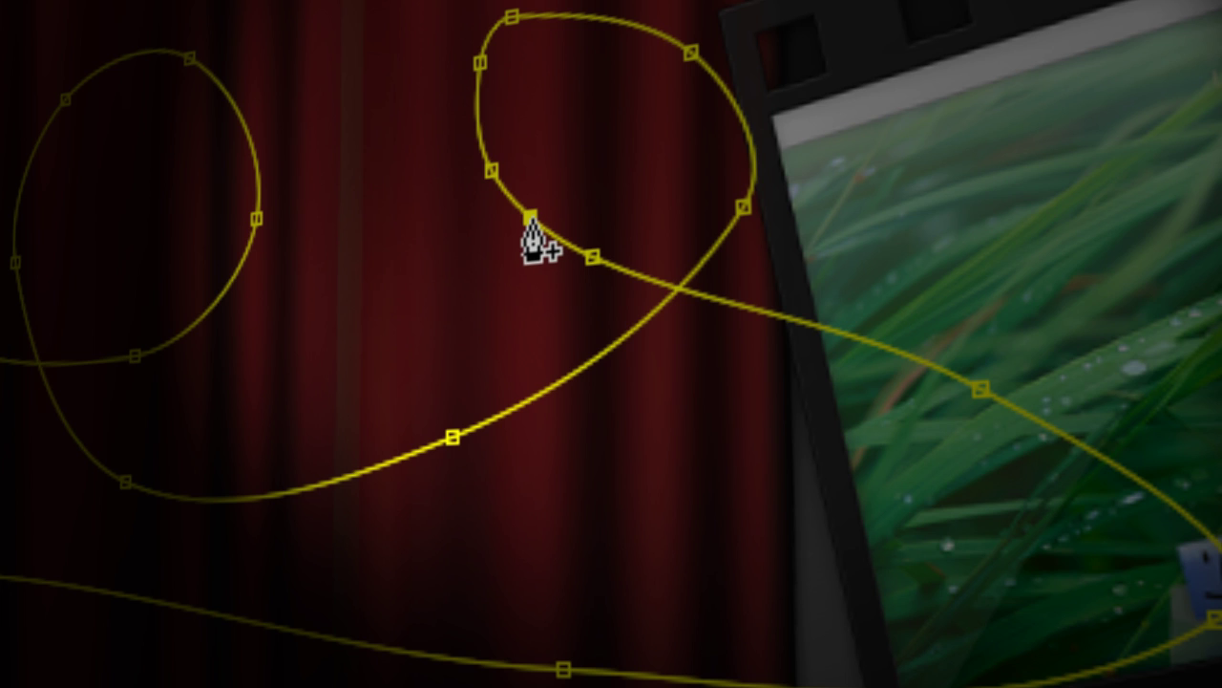
left_click(530, 218)
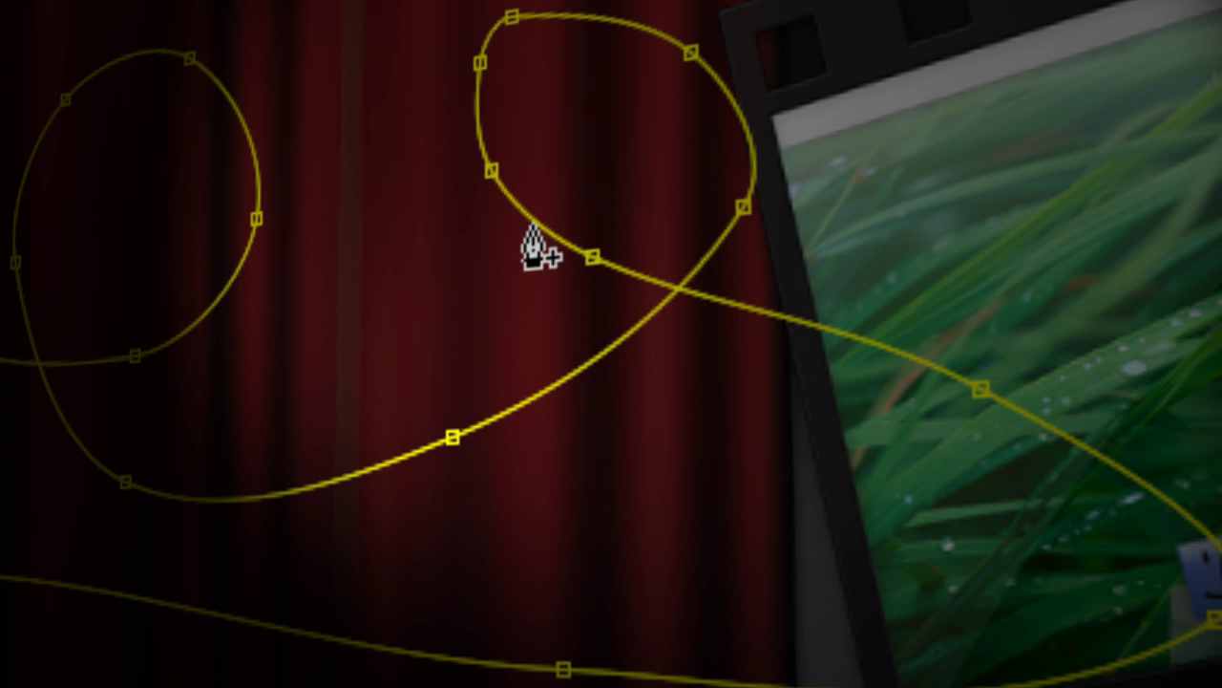
left_click(489, 170)
left_click(480, 63)
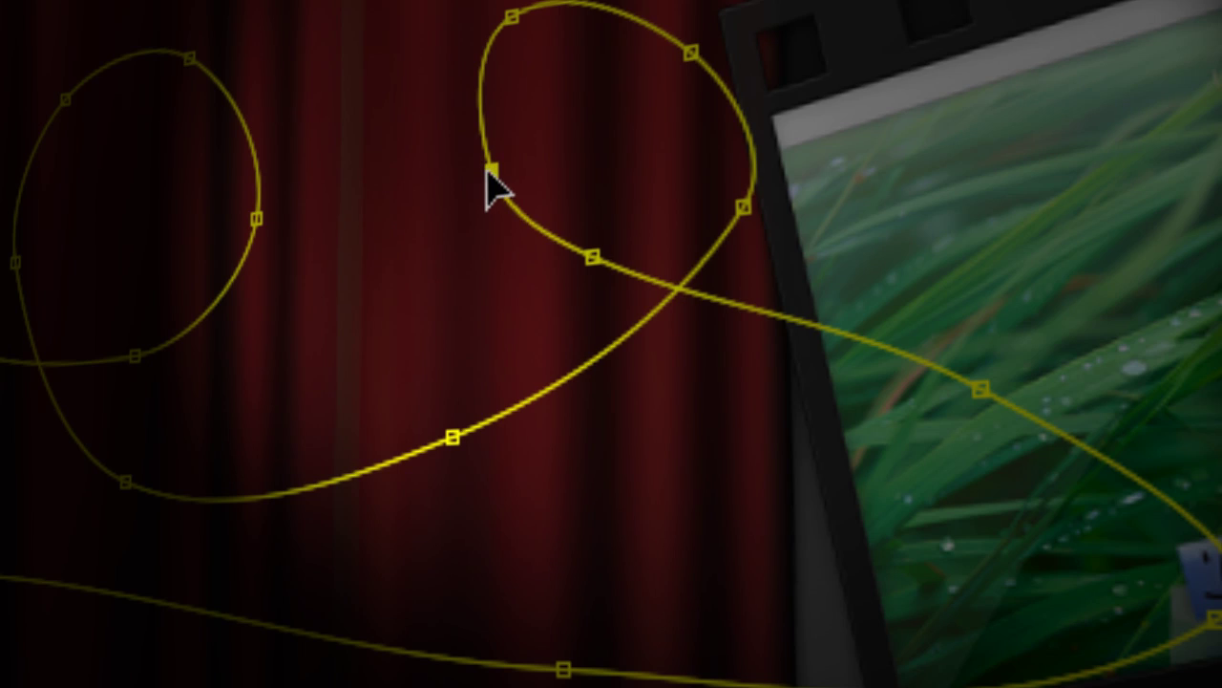
Reshape the upper loop by lowering and nudging its left anchor and pulling its right anchor inward
left_click_drag(491, 171, 473, 205)
left_click_drag(584, 255, 537, 303)
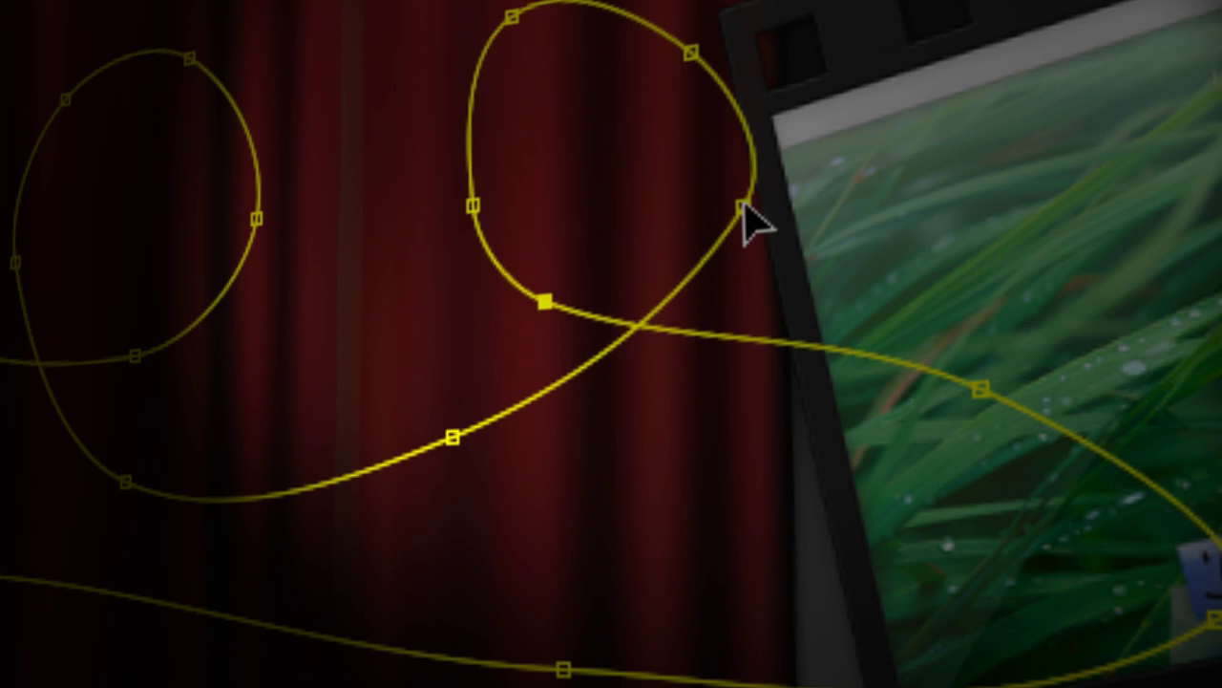
left_click_drag(744, 206, 726, 215)
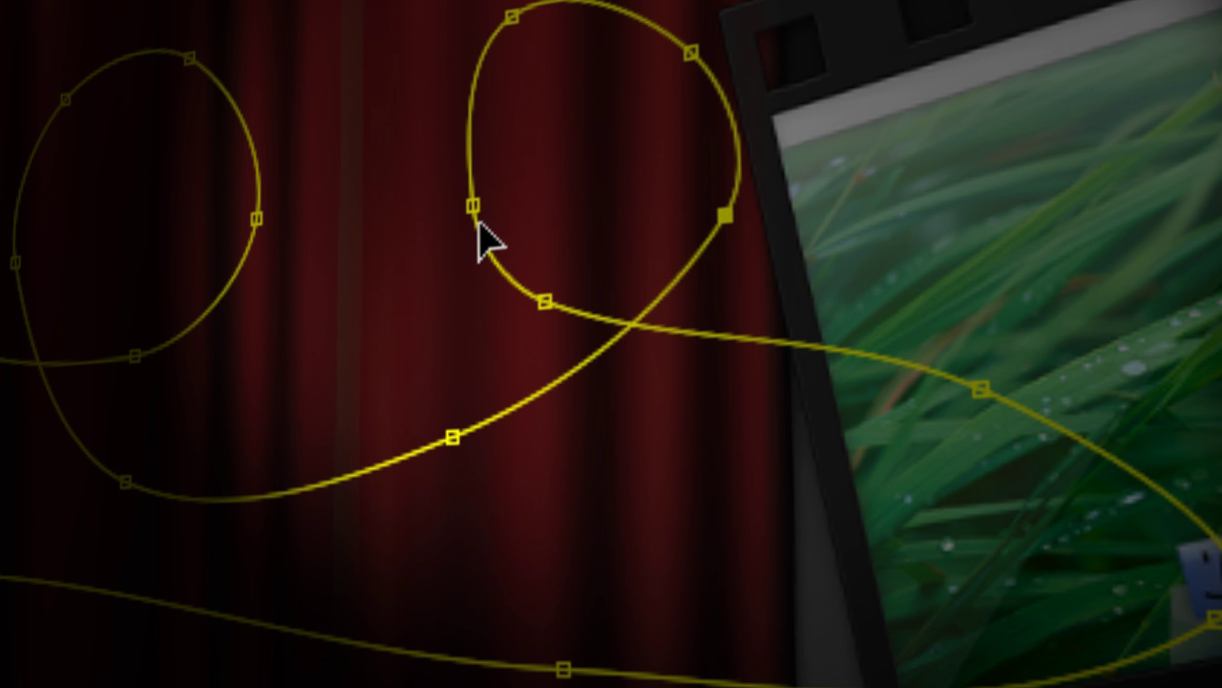
left_click_drag(472, 206, 449, 207)
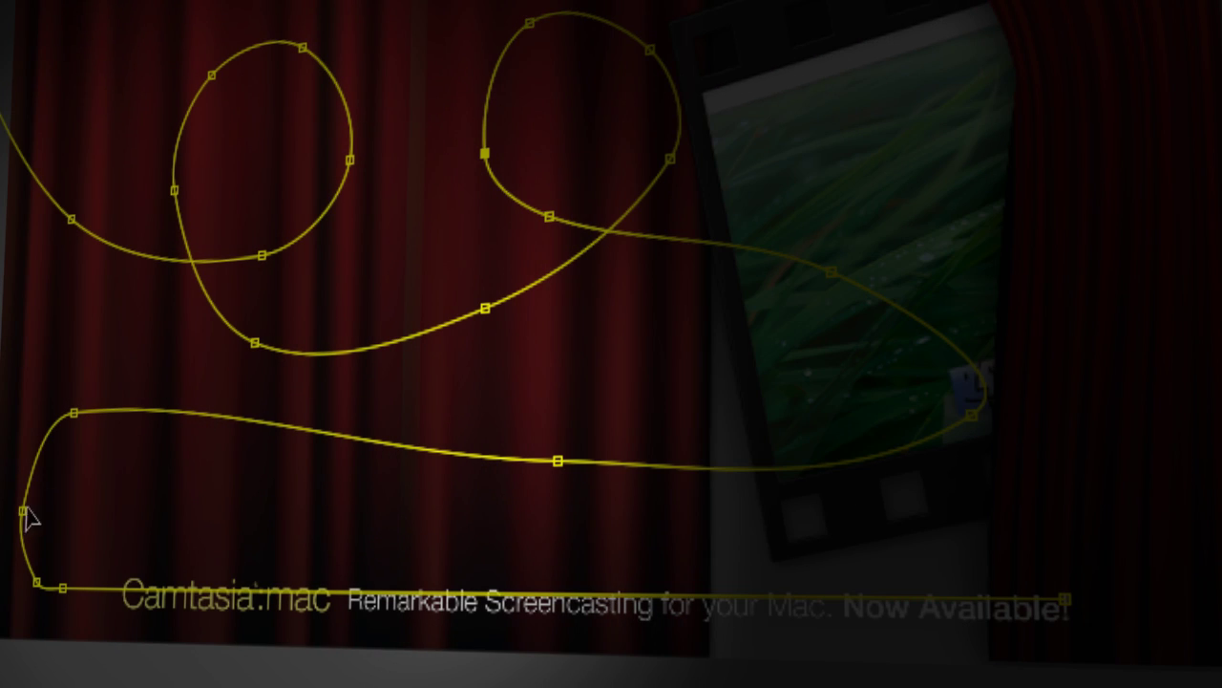
Round the lower loop's left edge and bottom curve under Camtasia:mac, then expand the text layer
left_click_drag(22, 512, 16, 512)
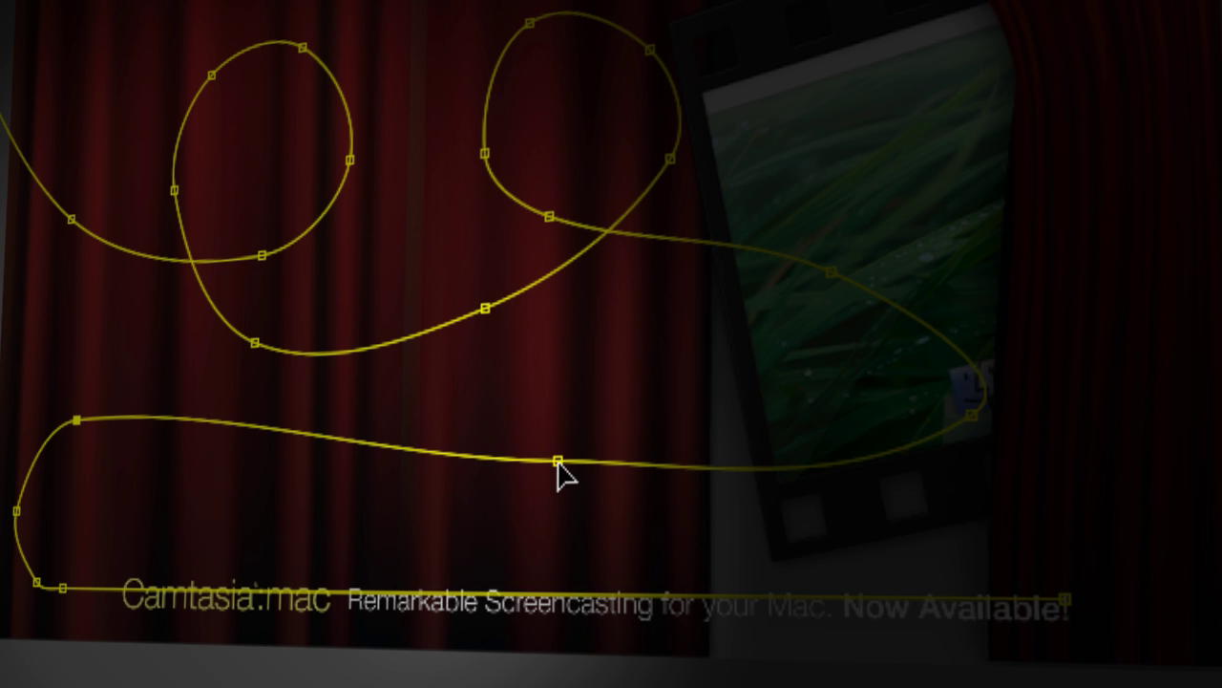
left_click_drag(559, 462, 497, 517)
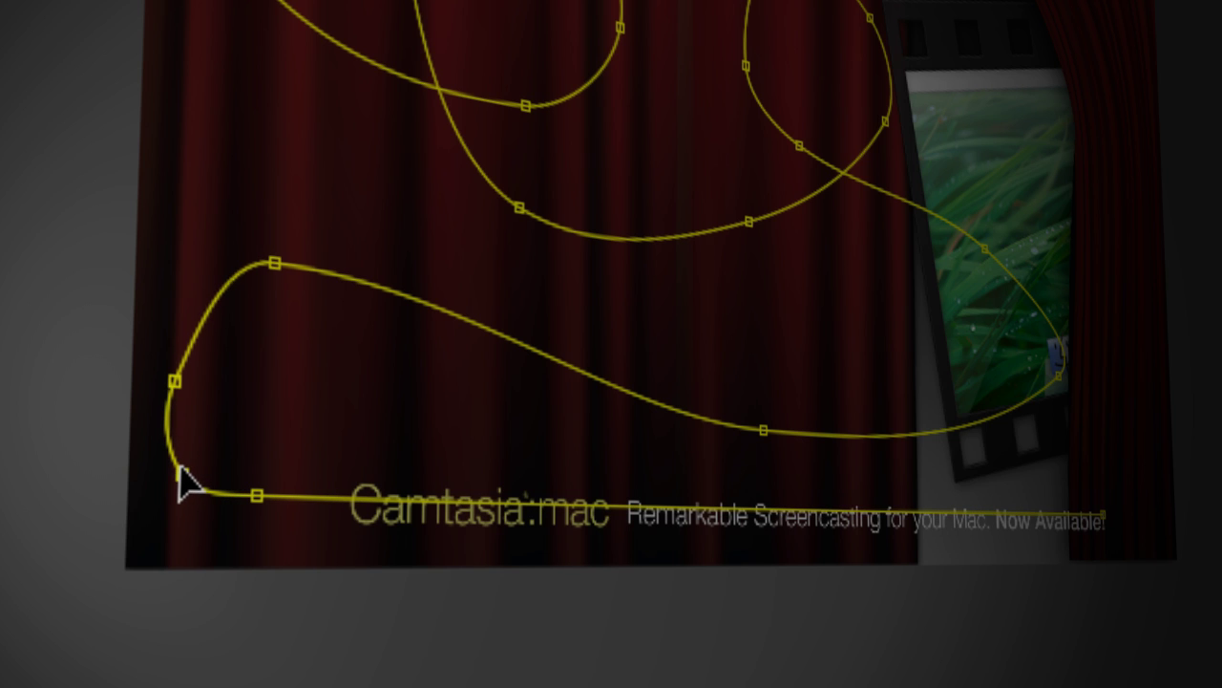
left_click(179, 472)
left_click_drag(174, 382, 160, 330)
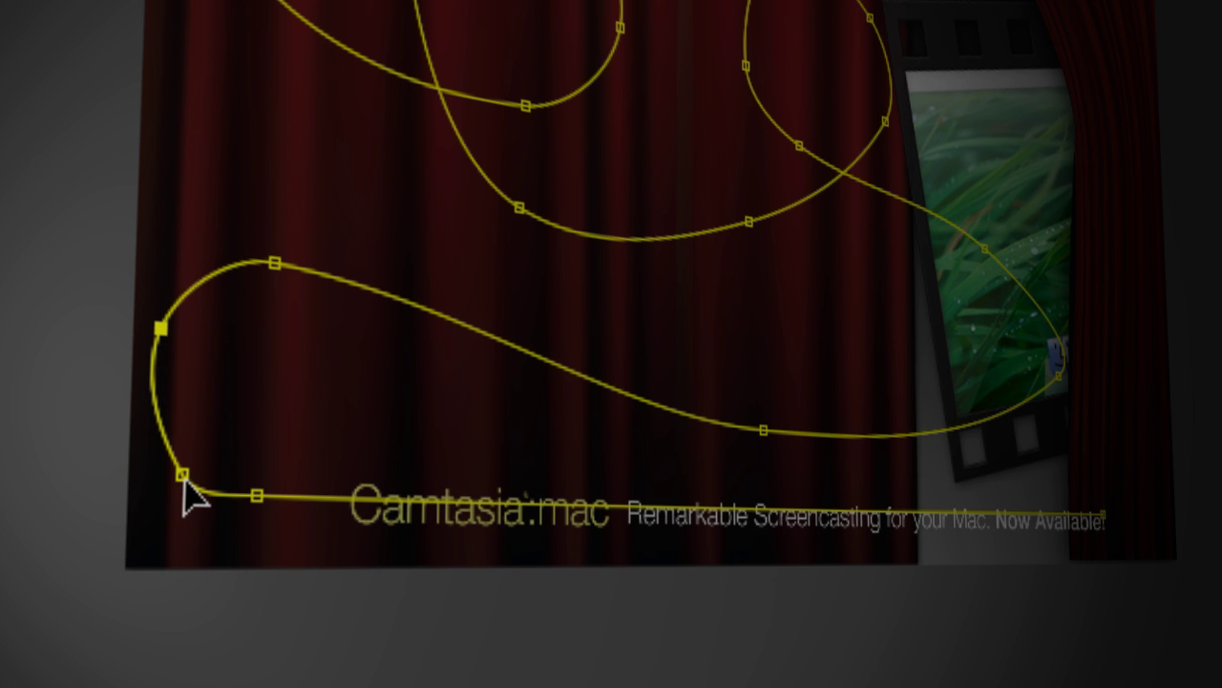
mouse_move(183, 472)
left_mouse_down()
mouse_move(180, 448)
mouse_move(173, 458)
left_mouse_up()
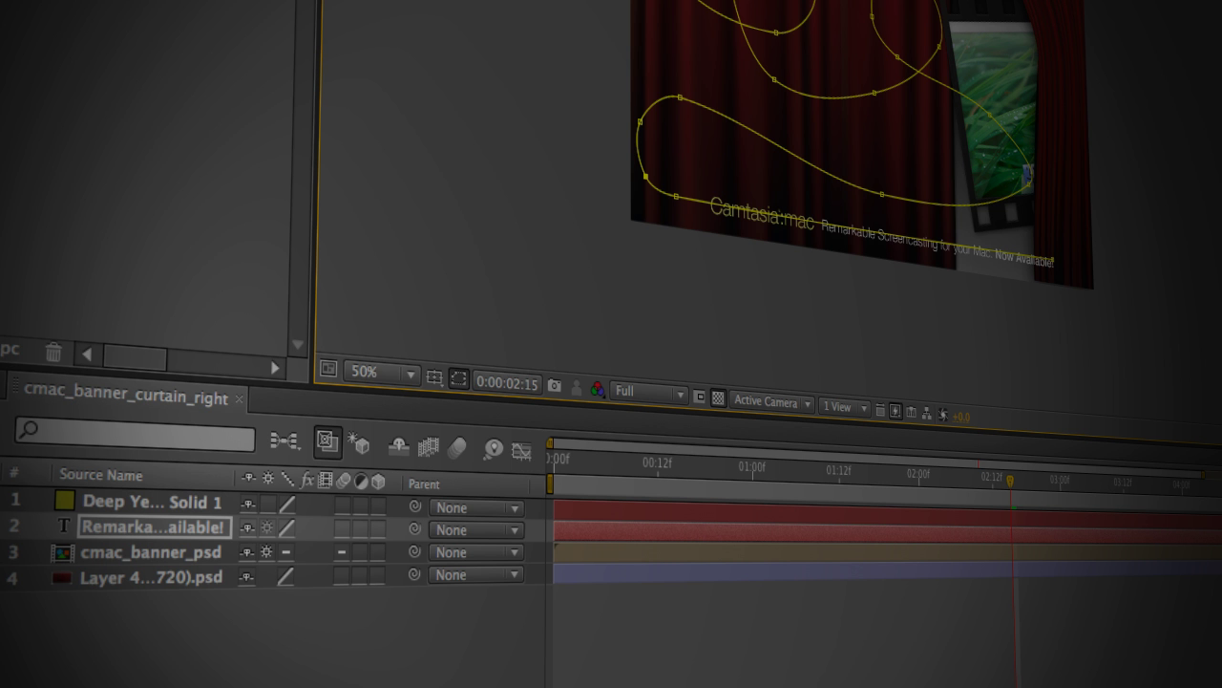
left_click(2, 526)
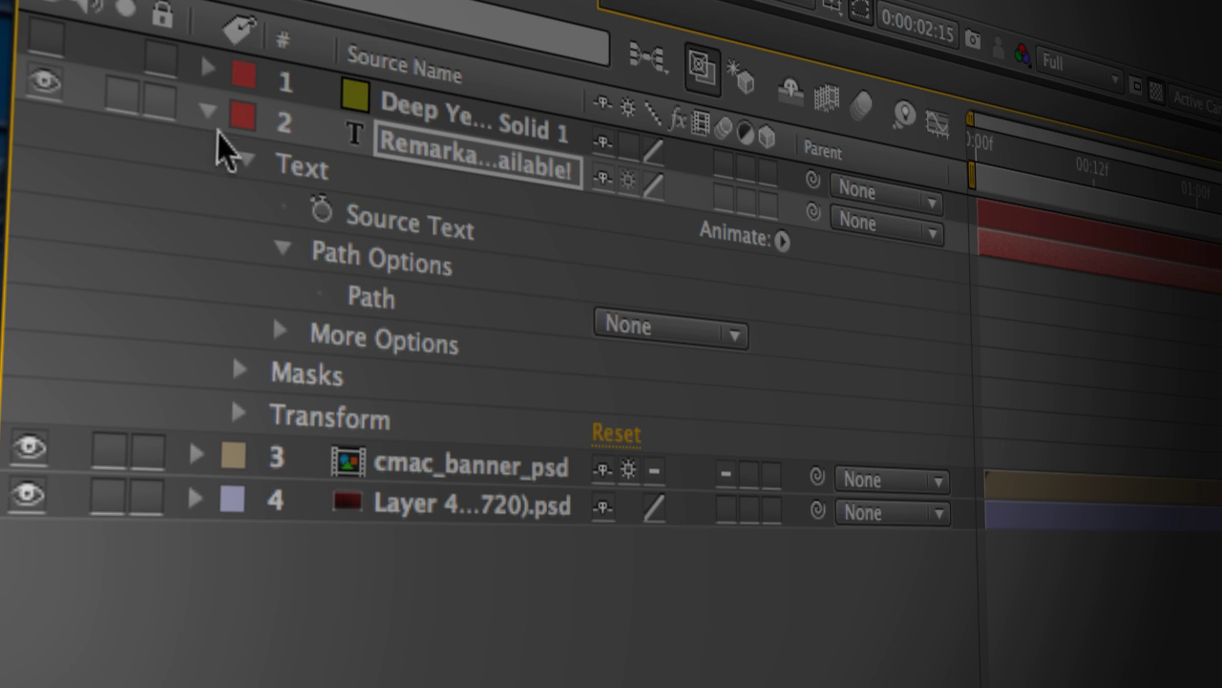
Reveal Mask 1 and set the text layer's Path Options Path to Mask 1
left_click(327, 378)
left_click(241, 368)
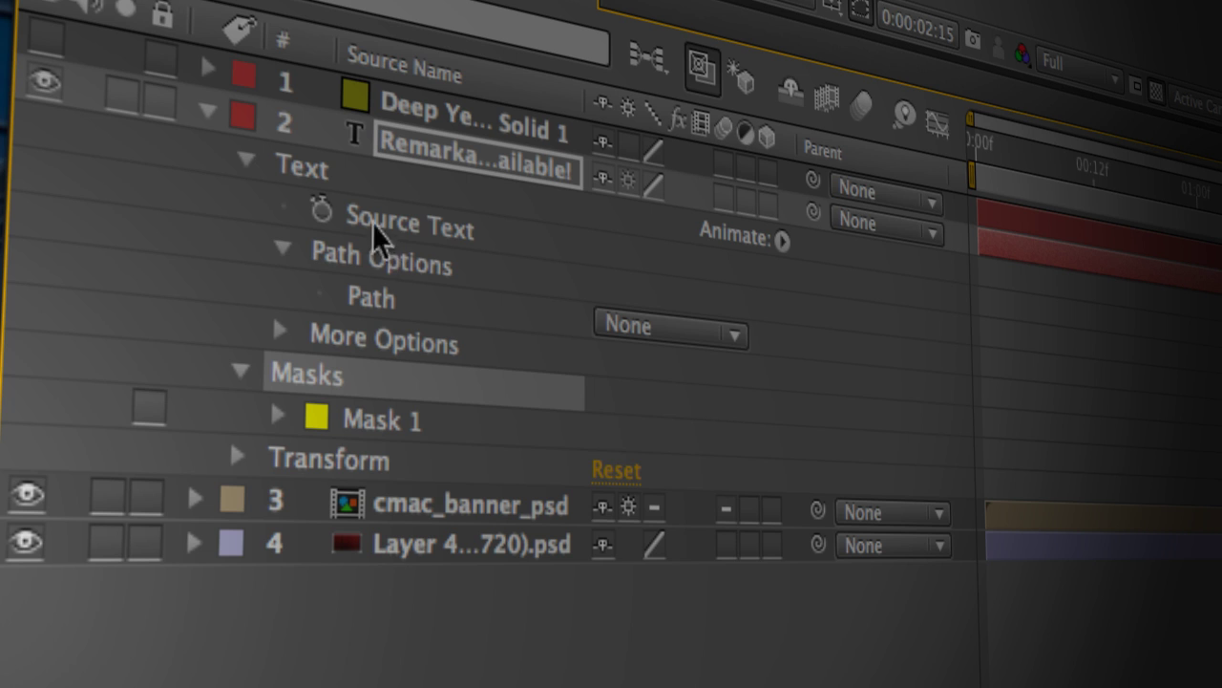
left_click(301, 177)
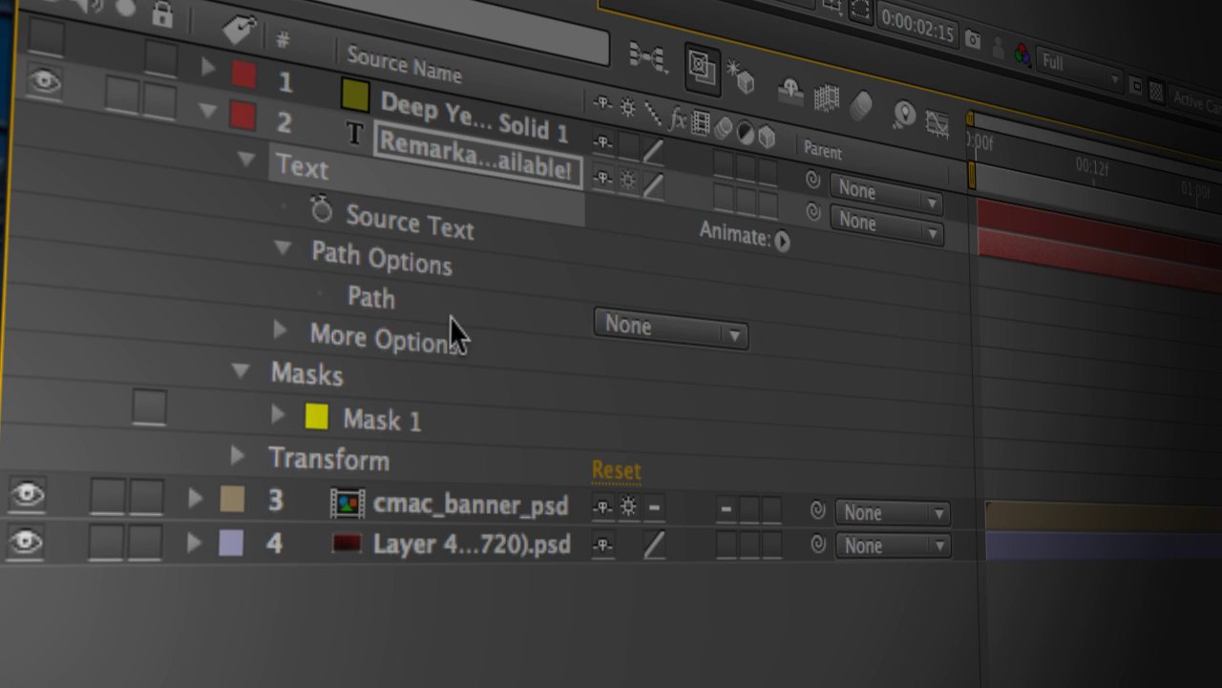
left_click(640, 334)
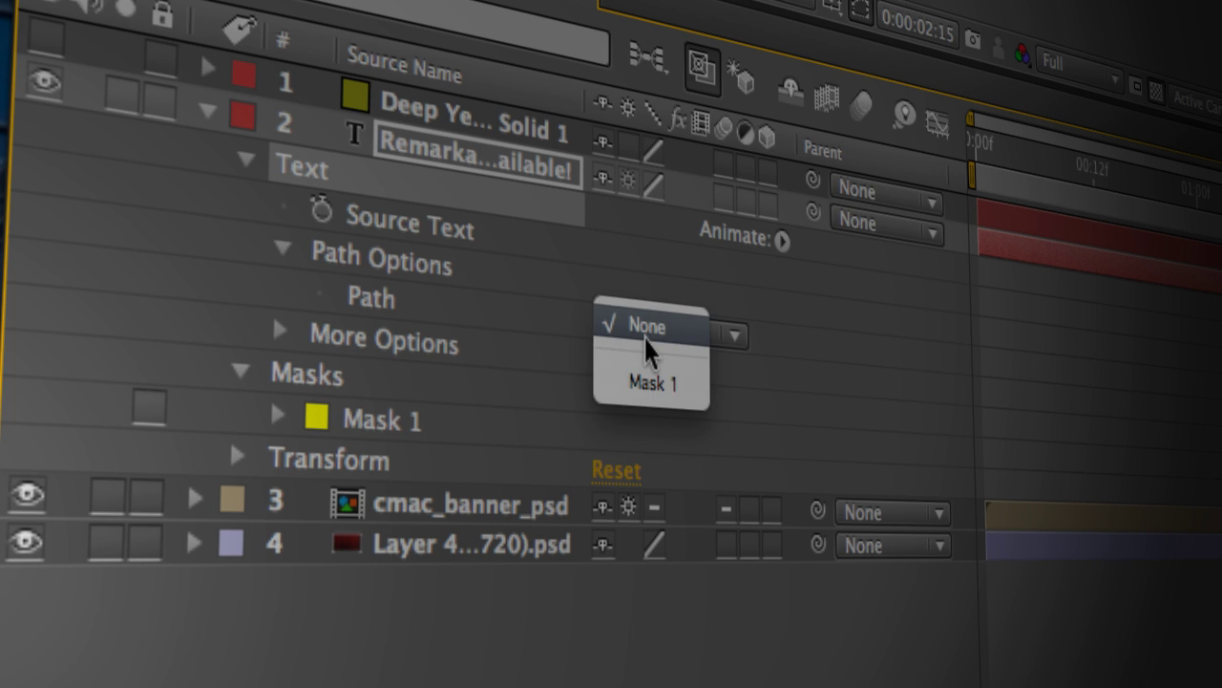
left_click(656, 382)
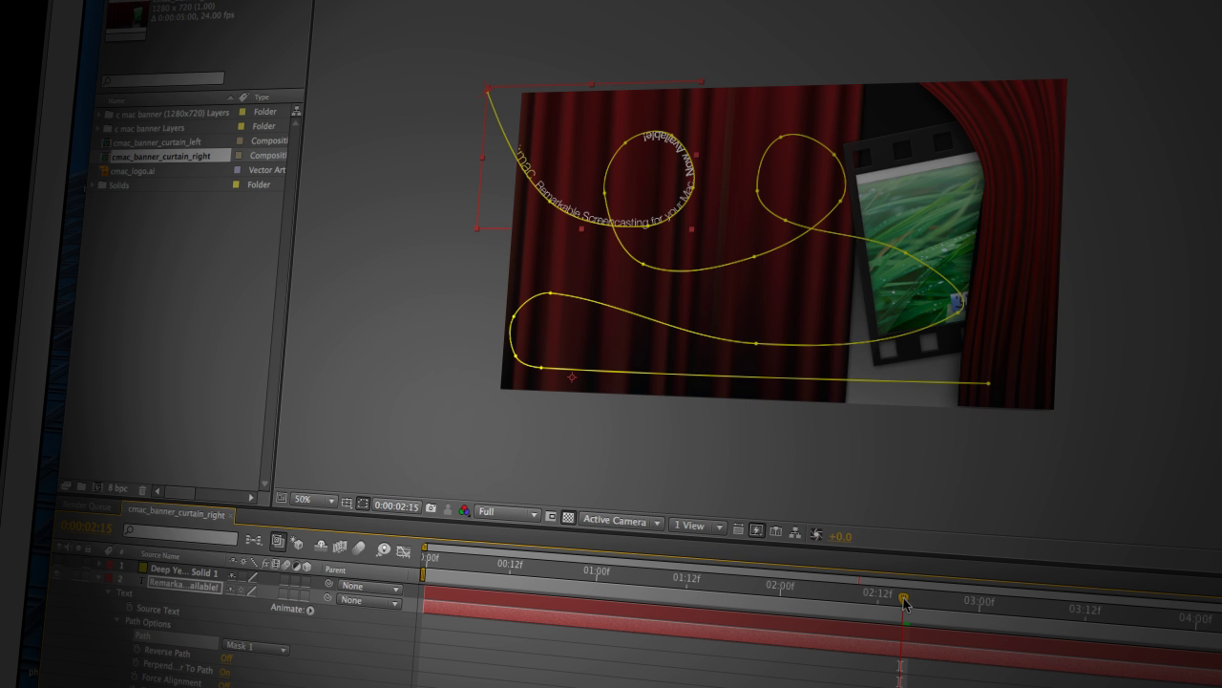
At 0:00, add a First Margin keyframe set to -838, pushing the text off the path
left_click_drag(904, 601, 425, 564)
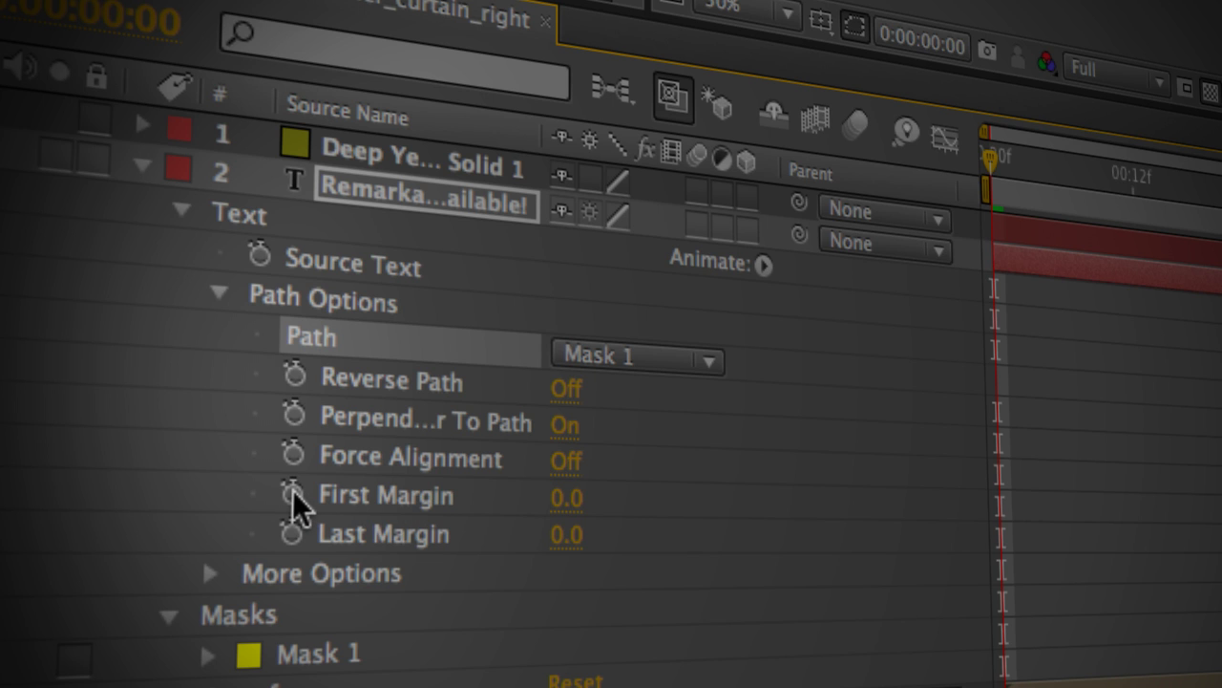
left_click(293, 498)
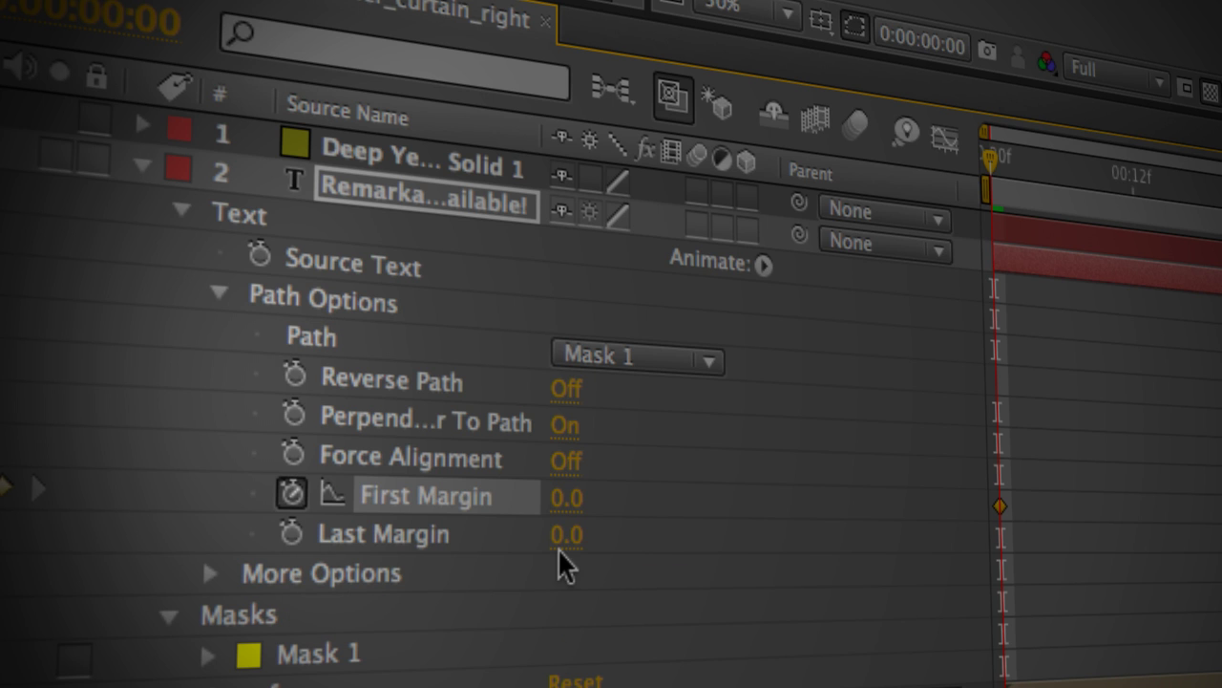
left_click_drag(582, 521, 184, 415)
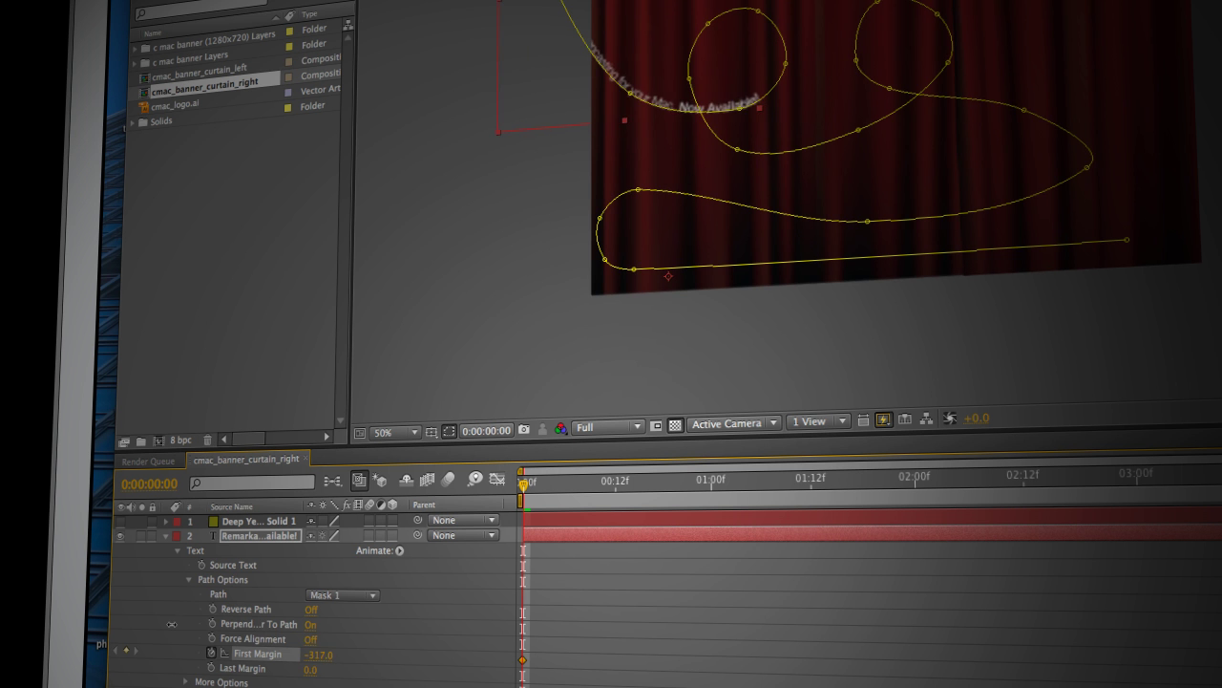
left_click_drag(318, 656, 147, 648)
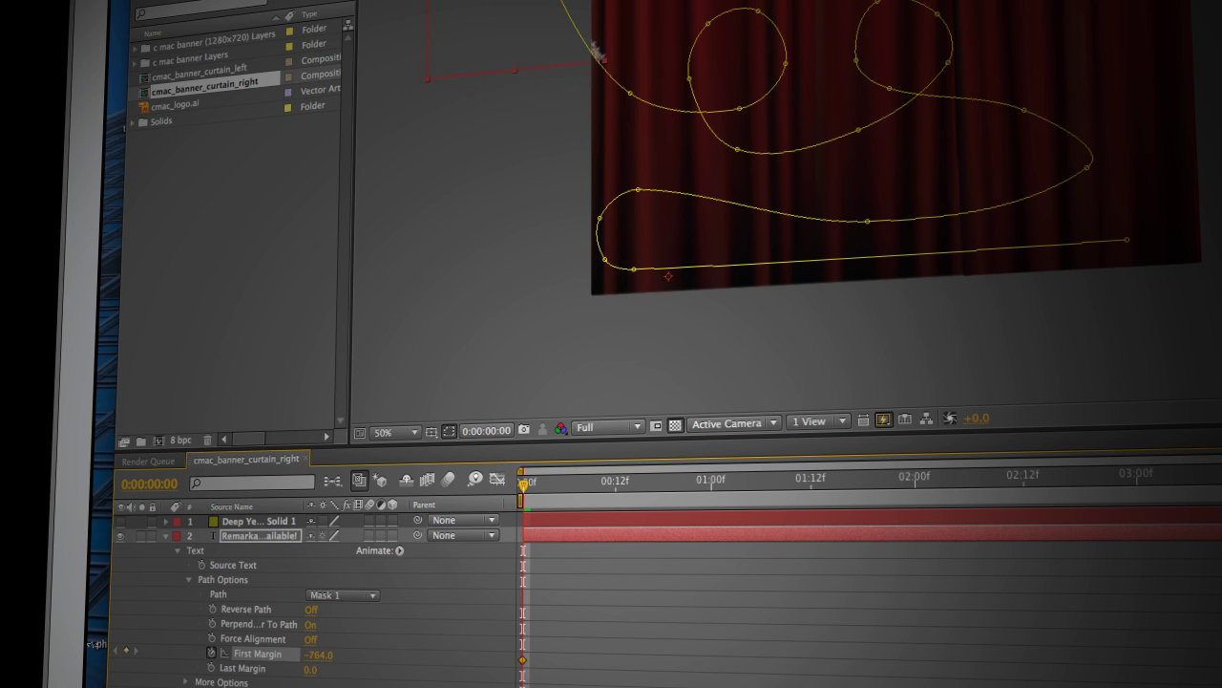
left_click_drag(322, 664, 278, 644)
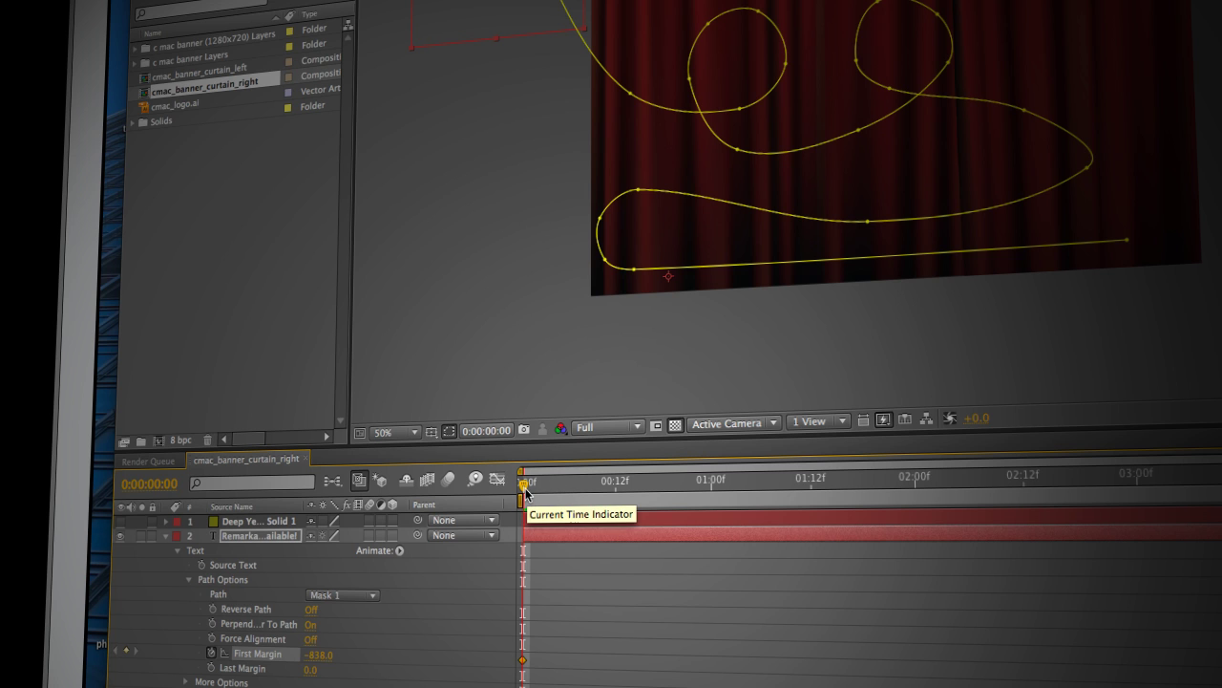
left_click_drag(527, 489, 931, 524)
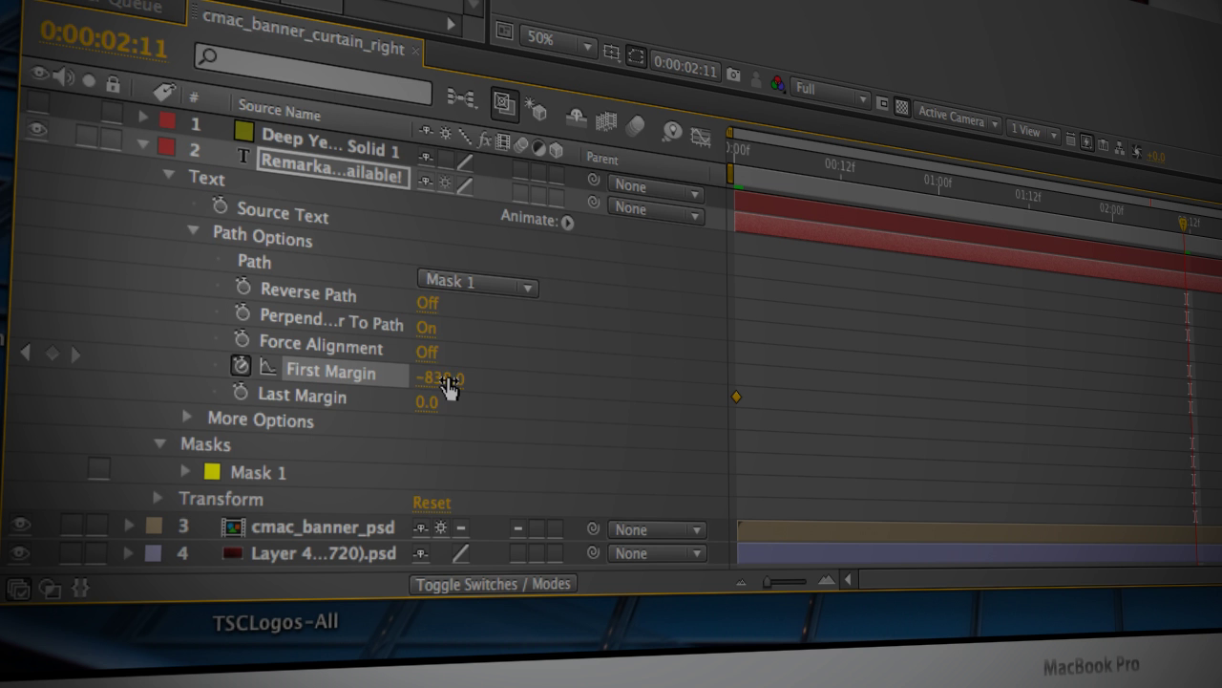
At 0:00:02:11, raise First Margin to about 4196 so the text slides onto the bottom curve
left_click_drag(321, 661, 416, 652)
left_click_drag(1056, 387, 1127, 387)
left_click_drag(436, 379, 1221, 414)
left_click_drag(980, 680, 998, 663)
left_click_drag(229, 659, 449, 659)
left_click_drag(229, 661, 1221, 669)
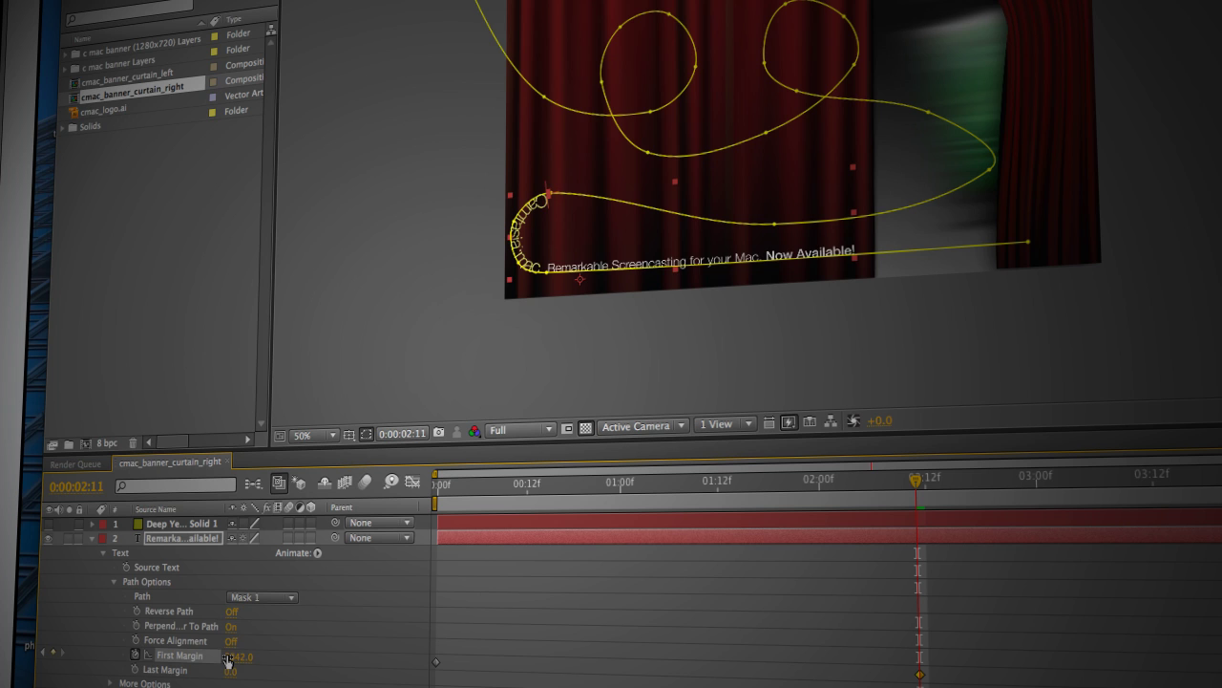
left_click_drag(326, 655, 509, 662)
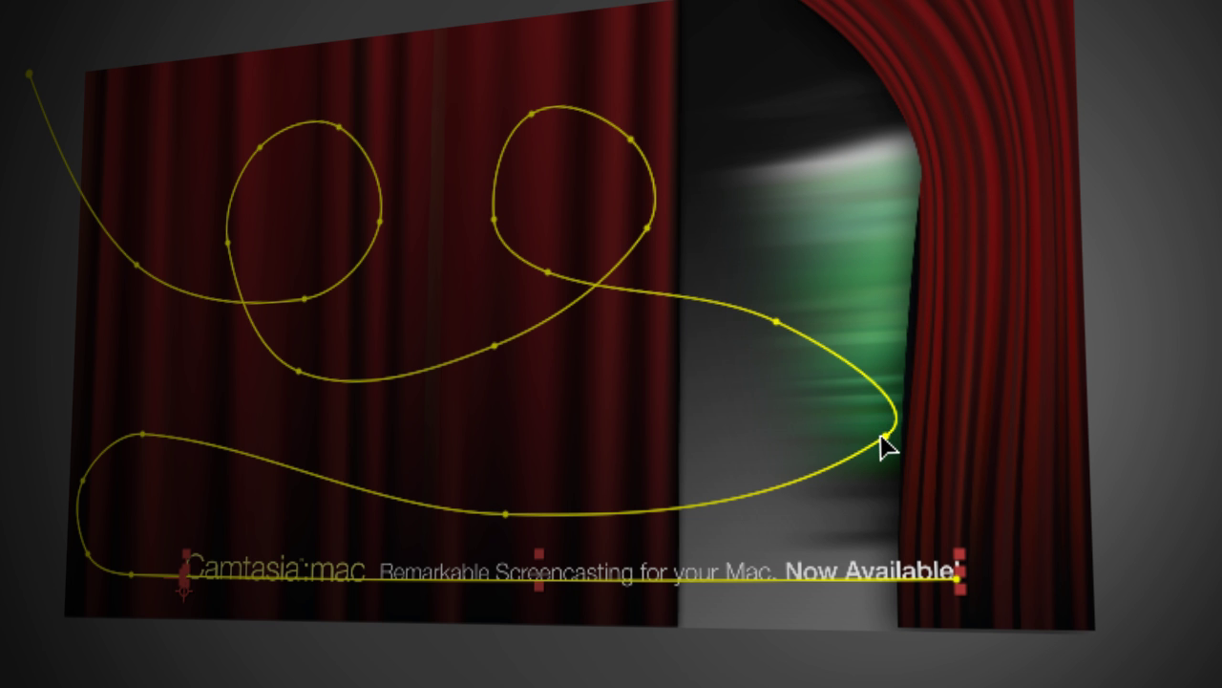
Adjust the mask's lower curve and set the end First Margin keyframe to 4043
left_click(883, 437)
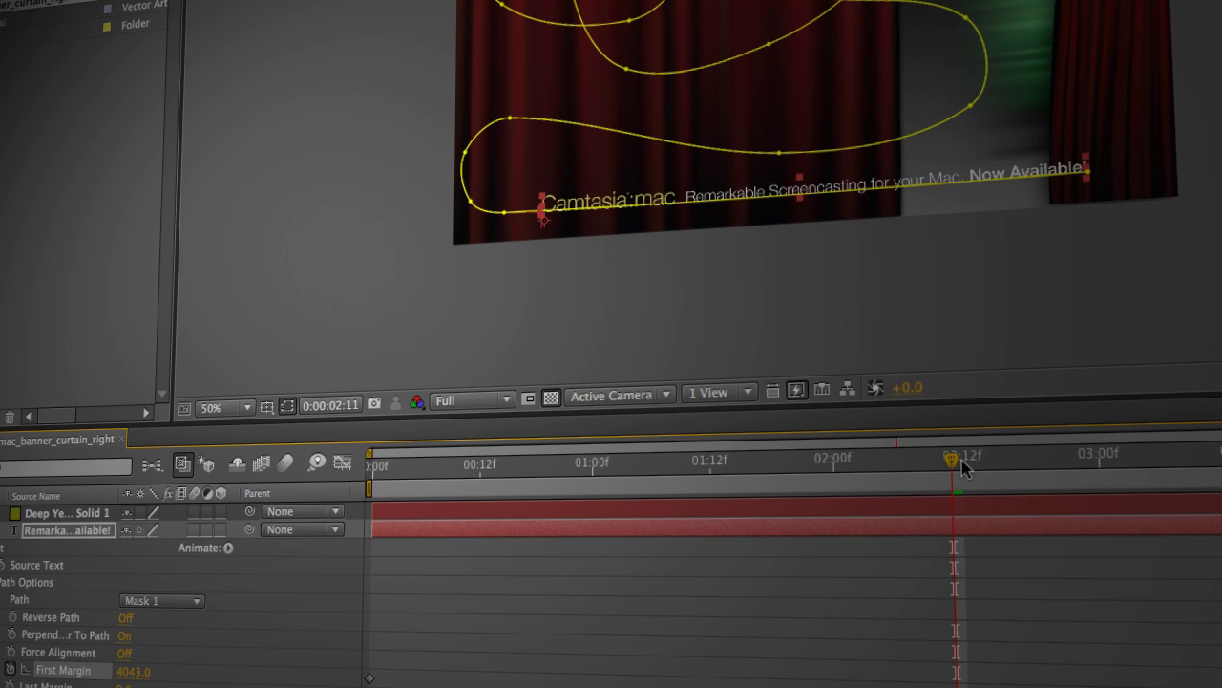
Scrub from the start past 2:11 to preview the text sliding along the mask path
left_click_drag(952, 465, 408, 467)
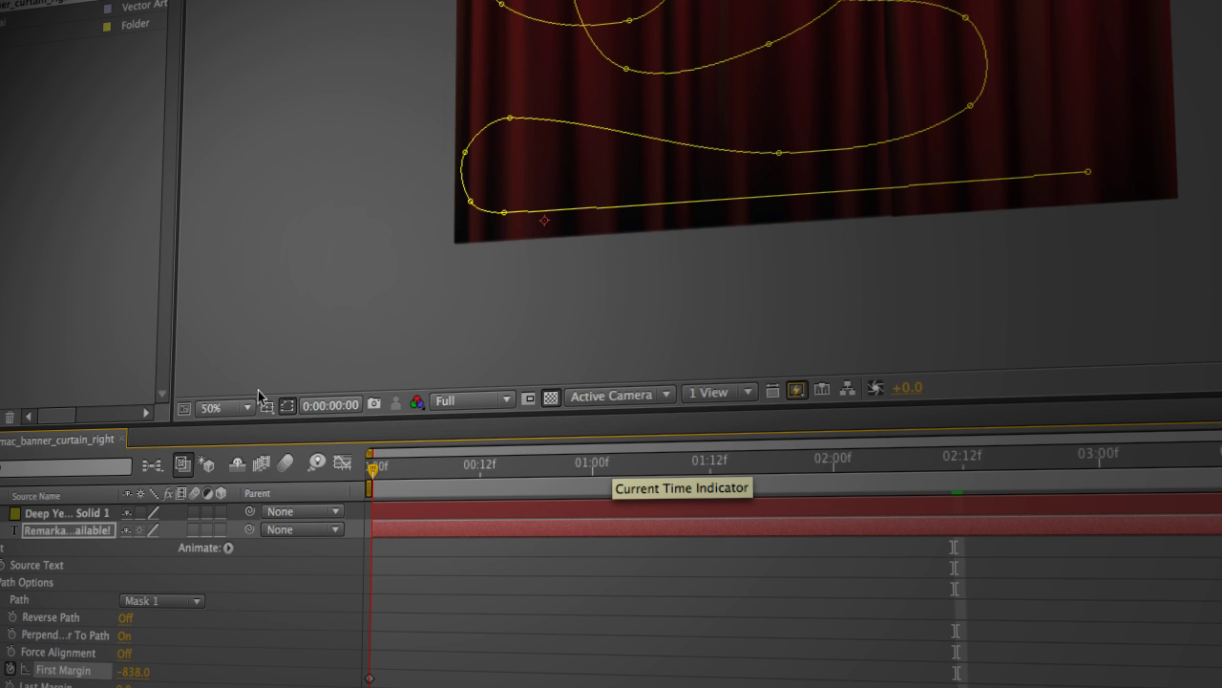
left_click_drag(416, 409, 210, 431)
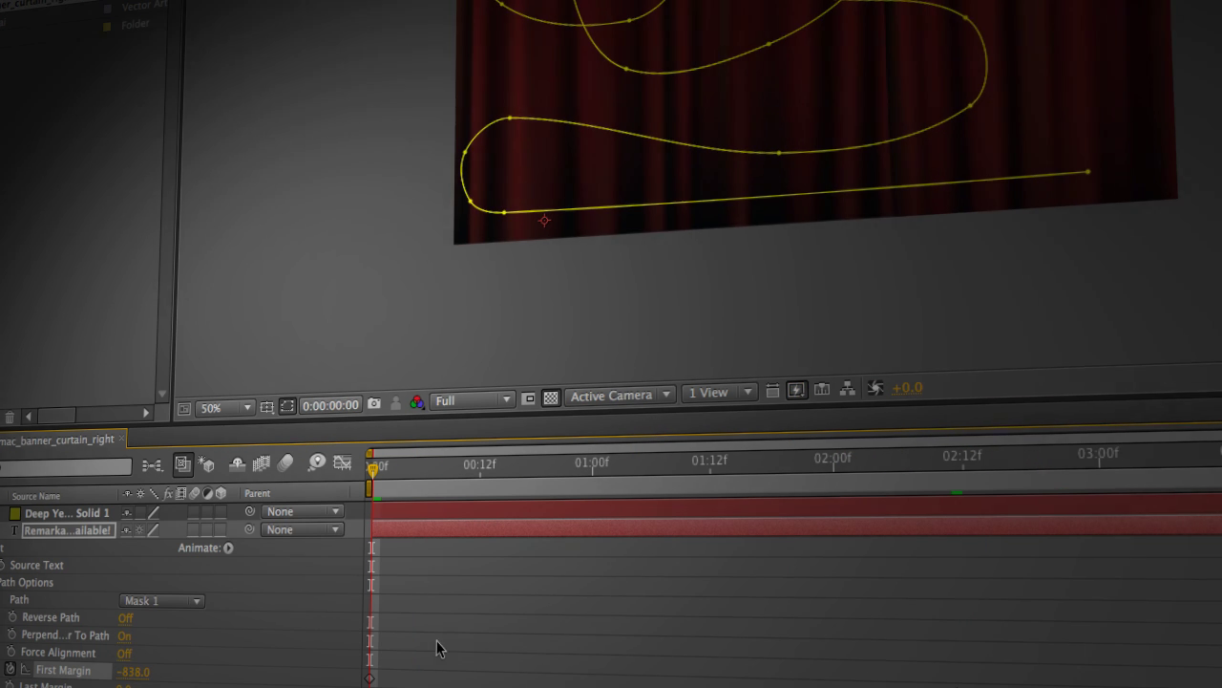